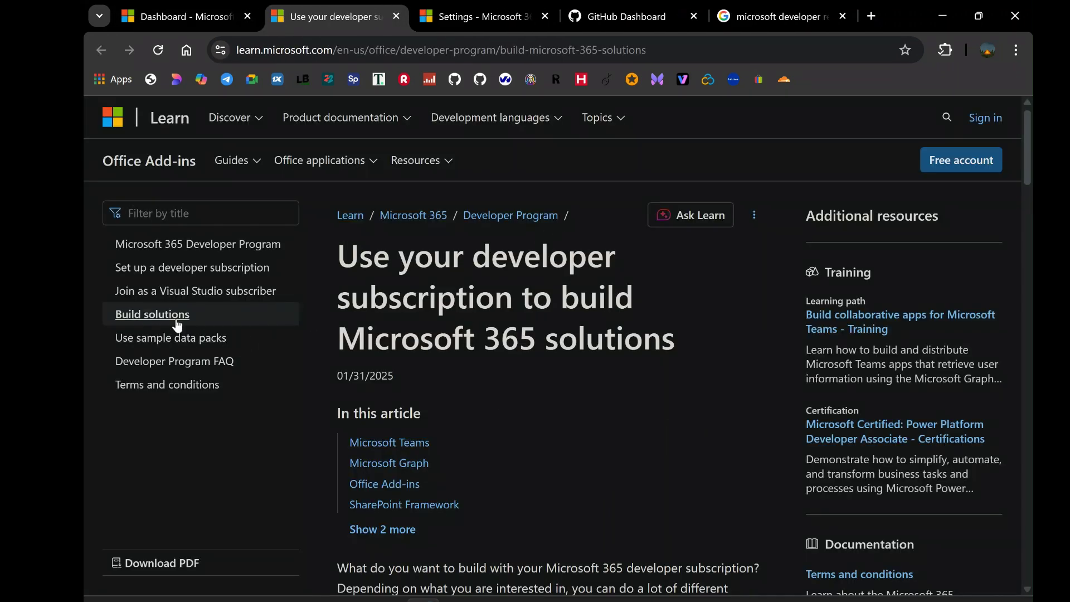
Step: Reload the Build solutions article, scroll through it, and select its topic links and opening text
left_click(174, 318)
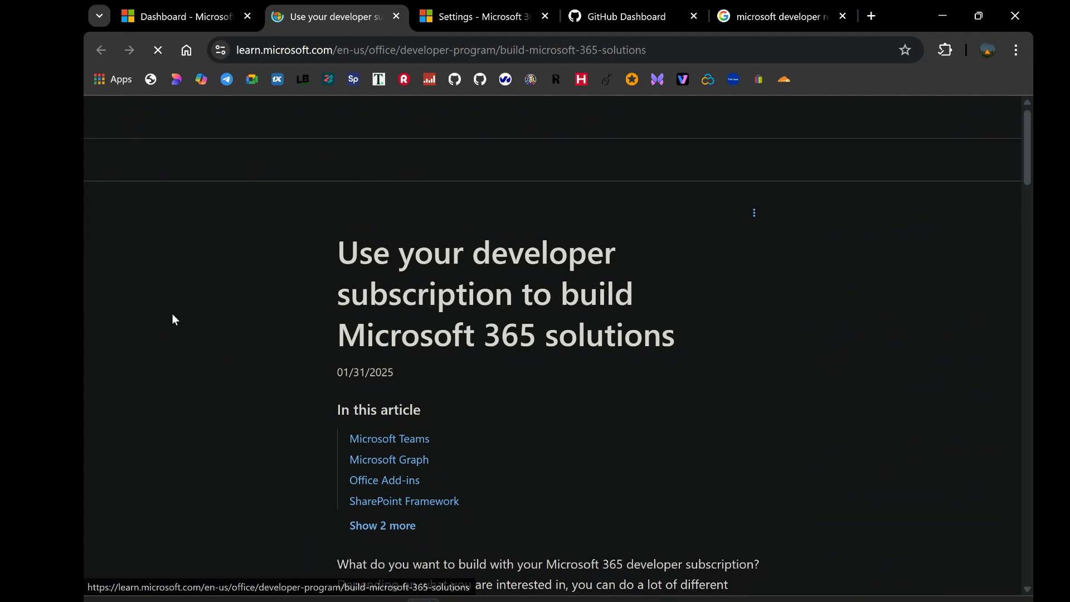
scroll(469, 393, "down", 1)
scroll(469, 390, "down", 2)
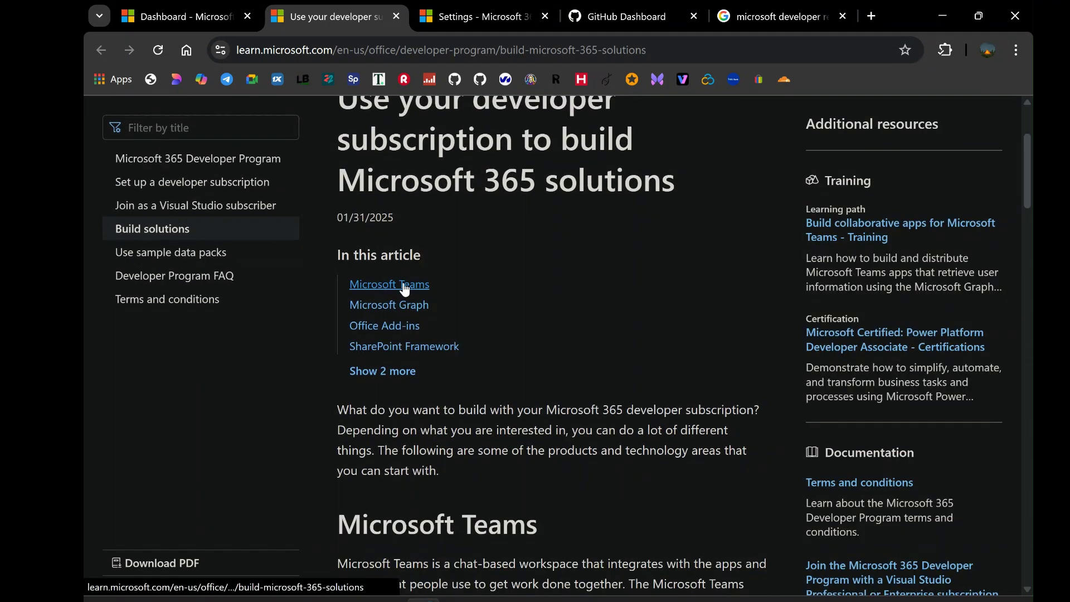
scroll(416, 314, "down", 7)
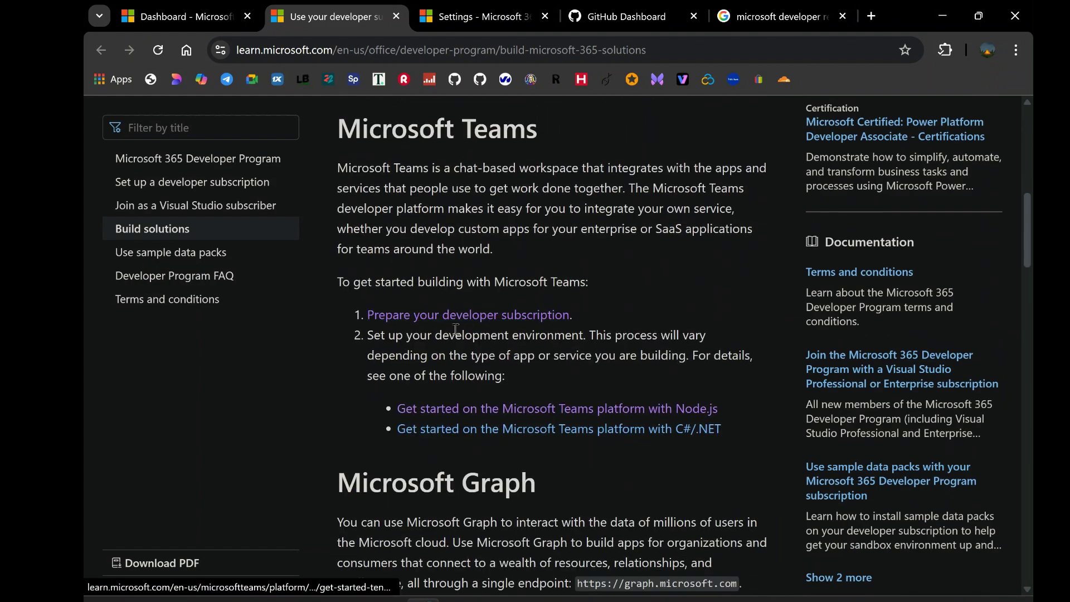
scroll(535, 395, "down", 3)
scroll(535, 392, "down", 5)
scroll(535, 393, "down", 2)
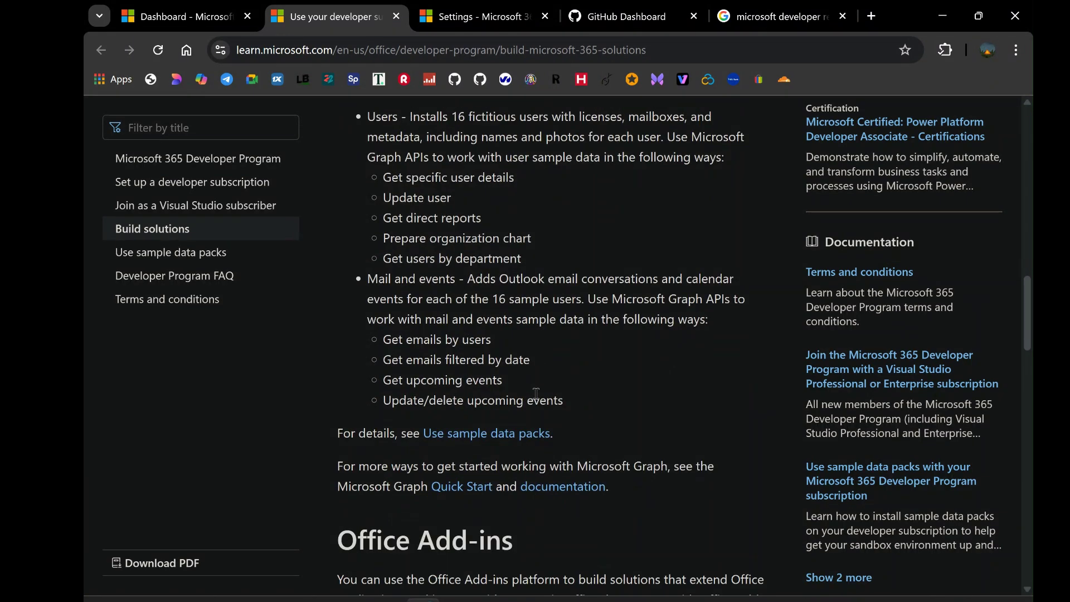
scroll(535, 392, "down", 16)
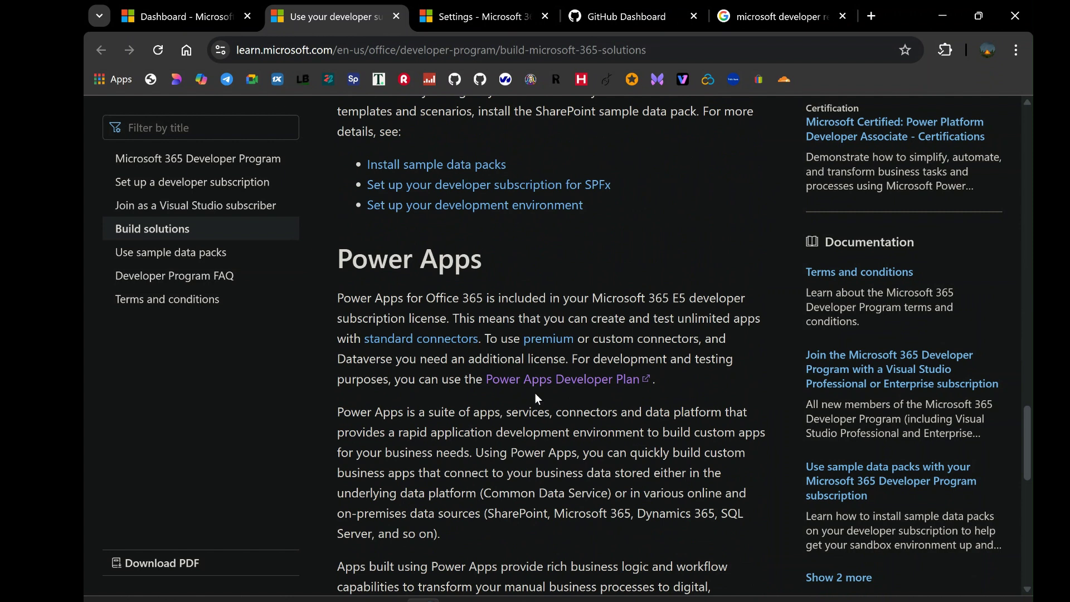
scroll(534, 395, "down", 4)
scroll(536, 394, "down", 1)
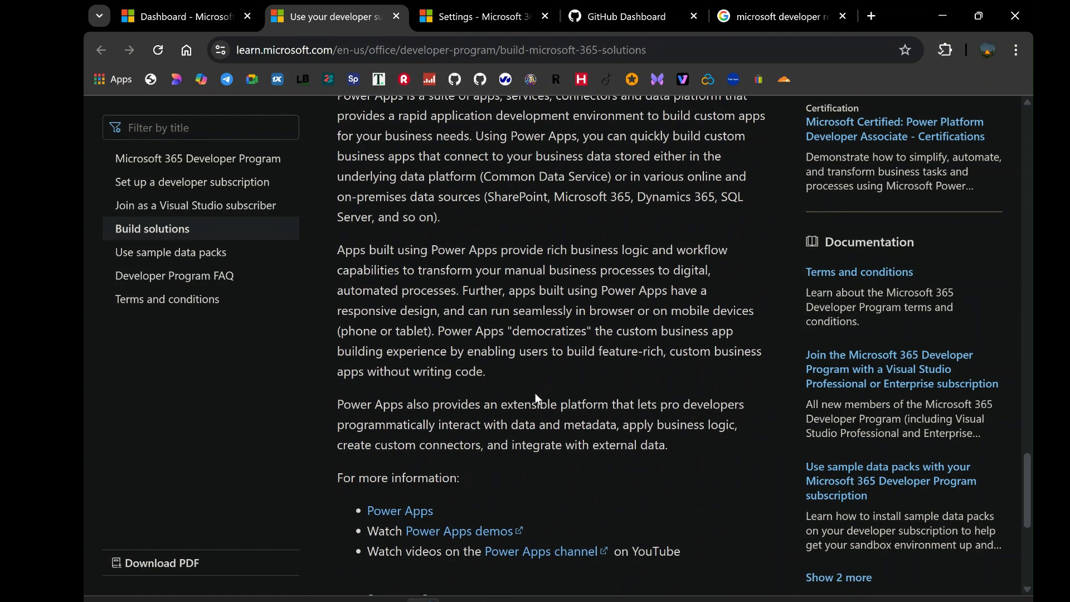
scroll(535, 392, "up", 20)
scroll(533, 392, "up", 10)
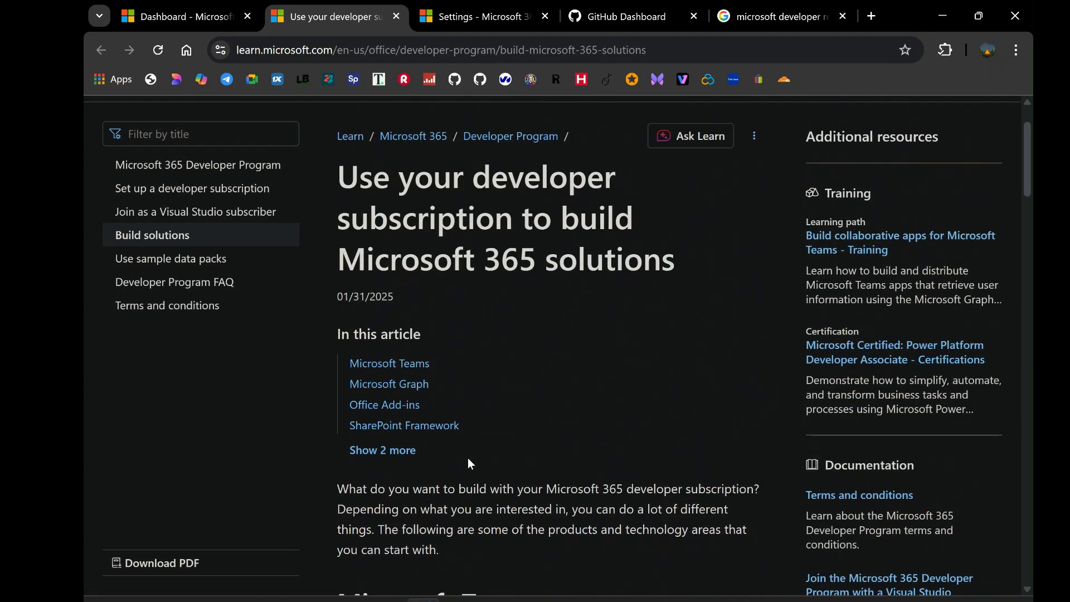
left_click_drag(450, 468, 351, 361)
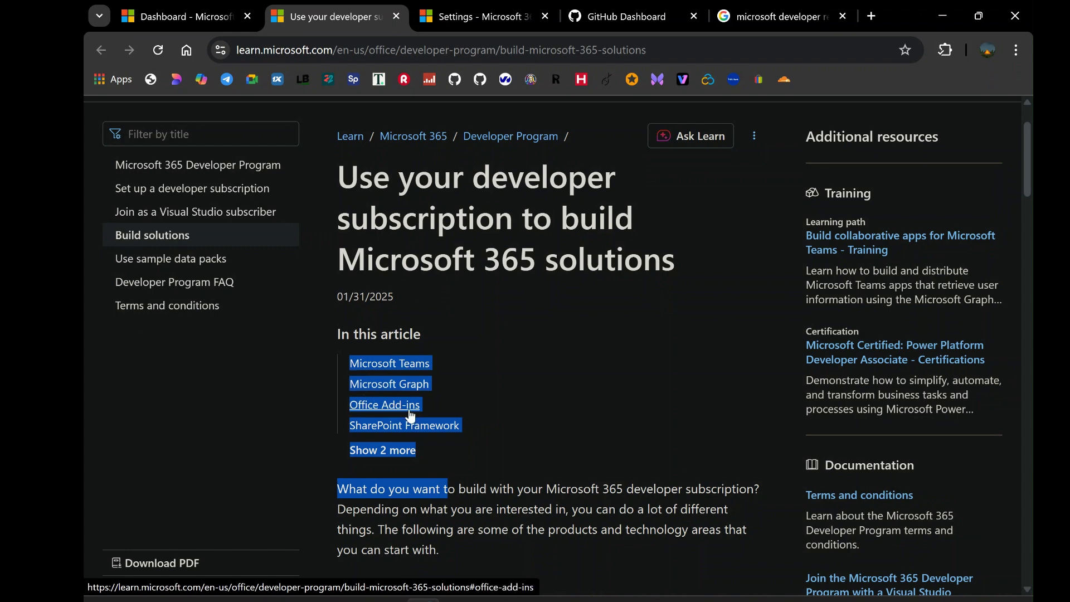
Step: Jump to the Office Add-ins section and select its two description paragraphs
left_click(384, 405)
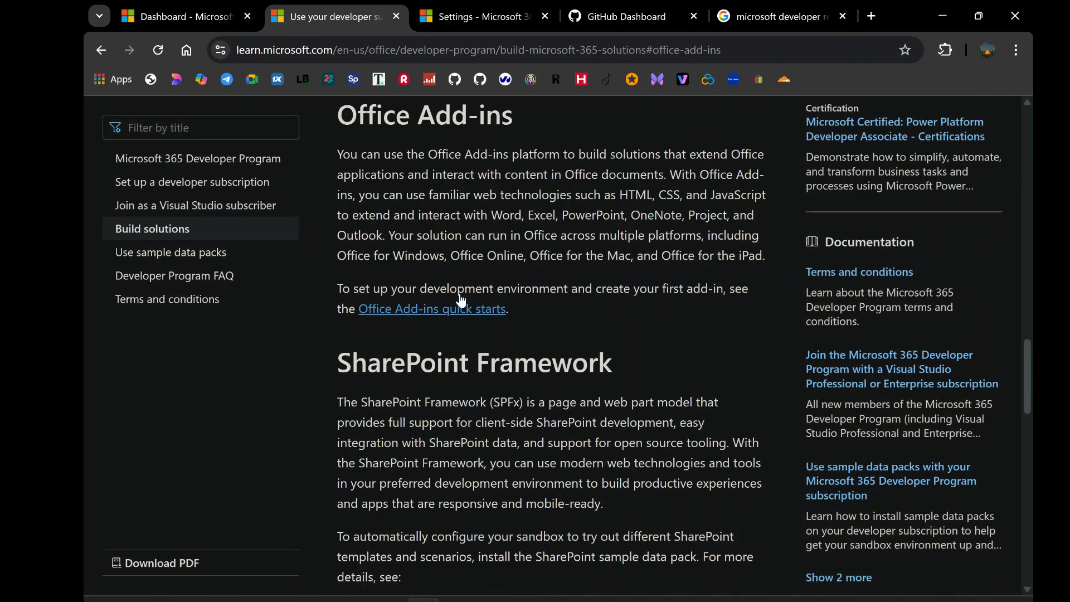
left_click_drag(337, 154, 594, 305)
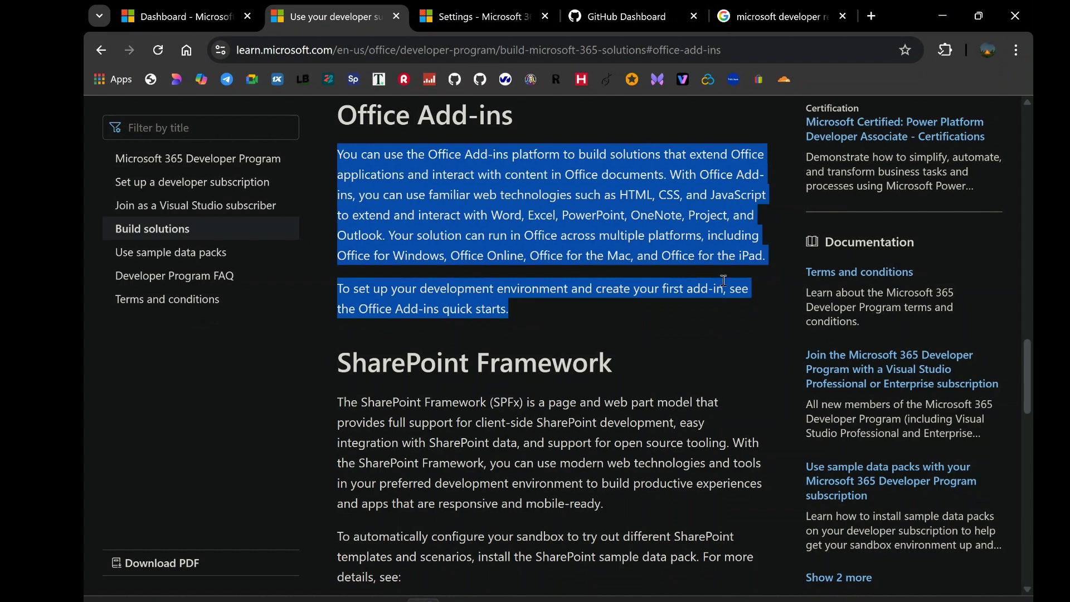
scroll(714, 279, "up", 3)
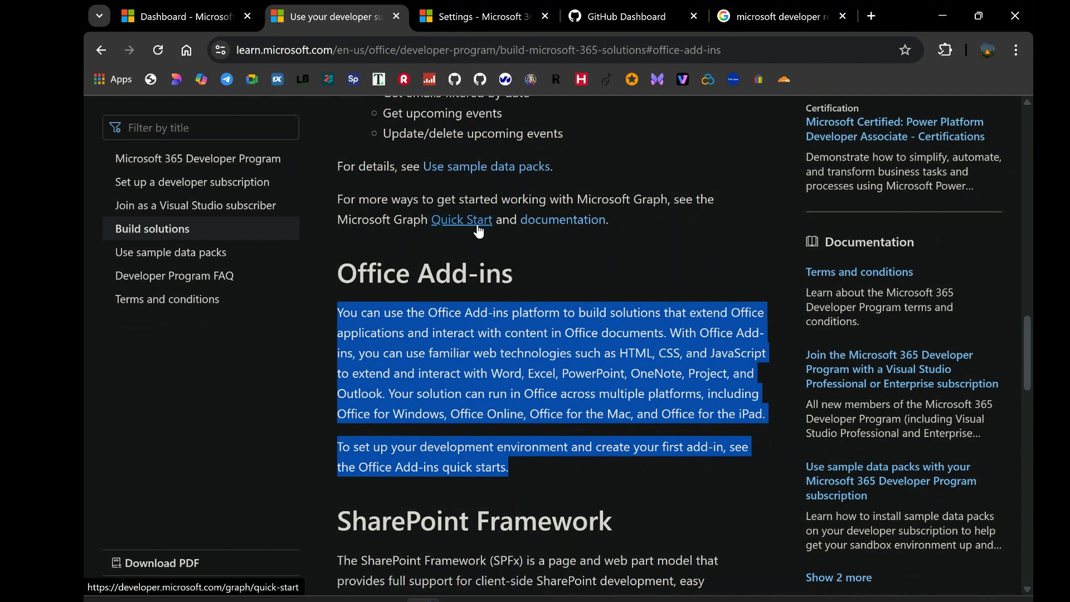
Step: Open the Microsoft Graph documentation link and scroll through the page
left_click(564, 220)
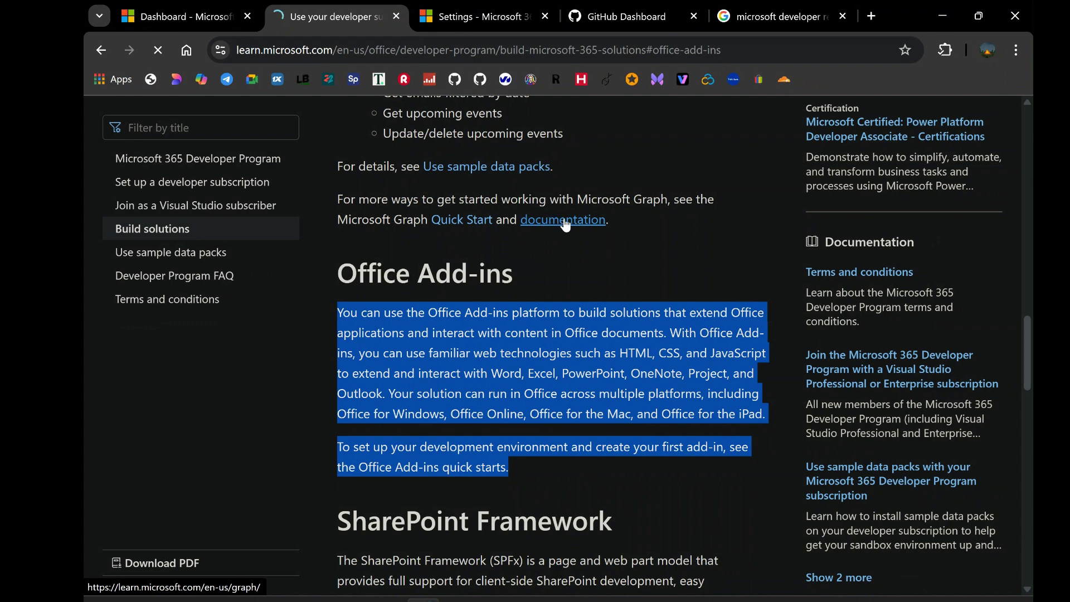
scroll(560, 239, "down", 10)
scroll(560, 243, "down", 5)
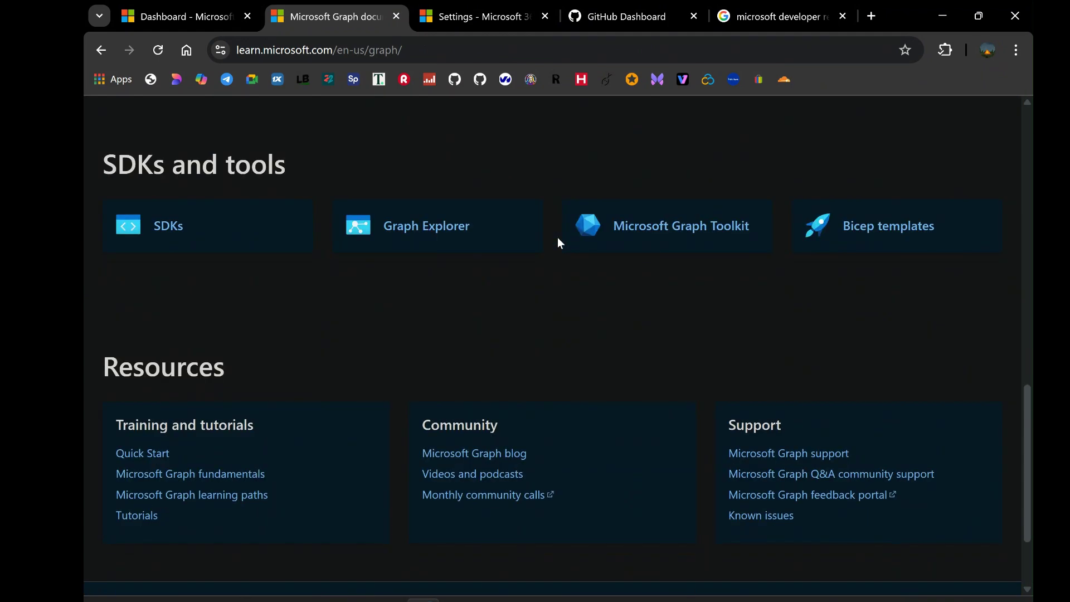
scroll(559, 243, "down", 3)
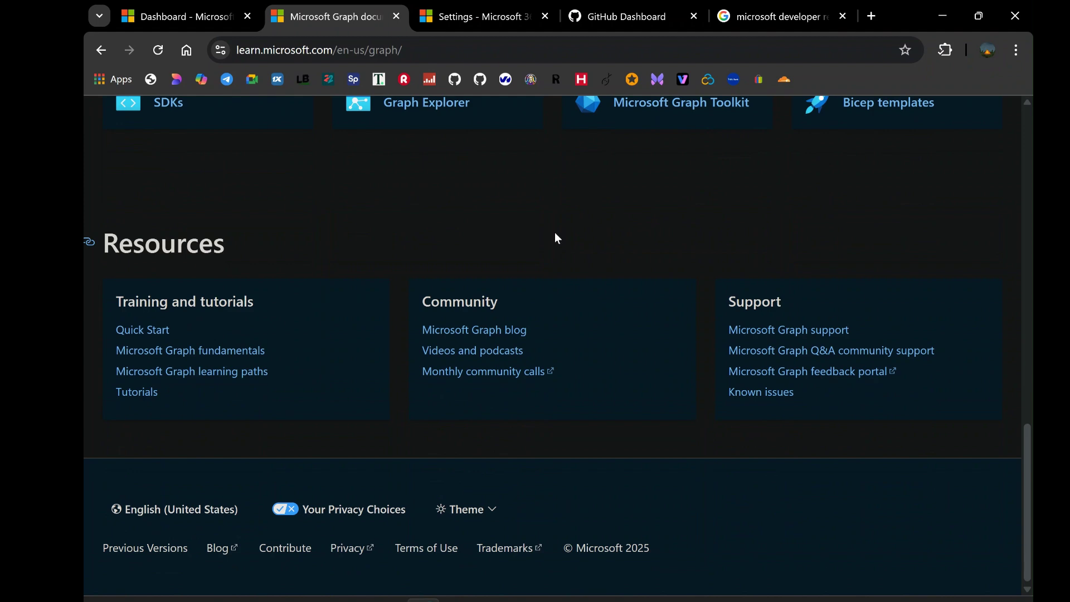
scroll(558, 240, "up", 15)
scroll(556, 238, "up", 3)
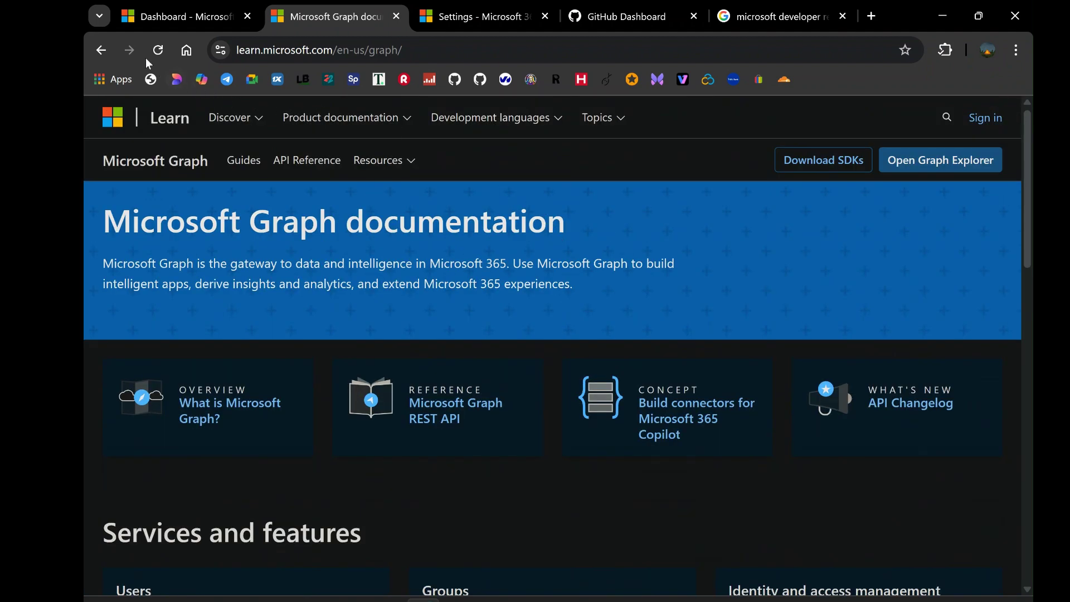
Step: Go back and open the Welcome to the Microsoft 365 Developer Program article from the sidebar
left_click(109, 48)
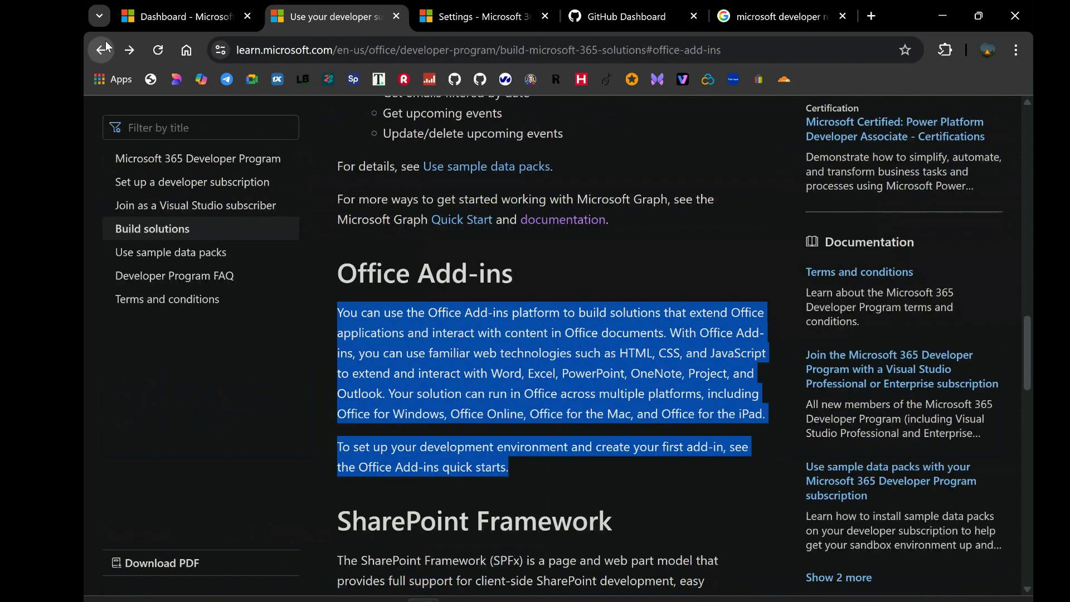
left_click(164, 157)
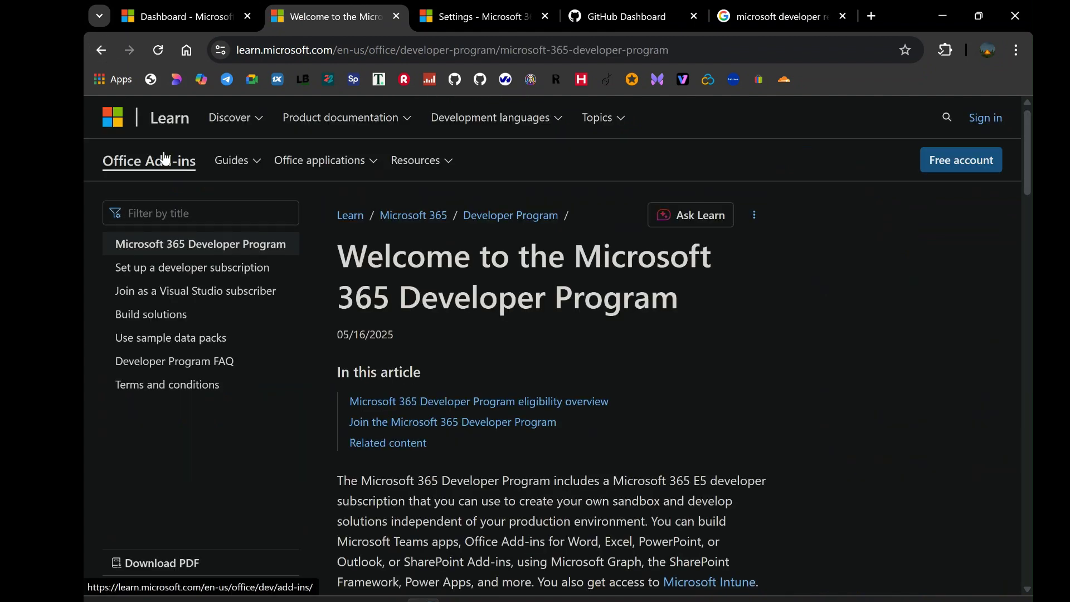
scroll(339, 312, "down", 8)
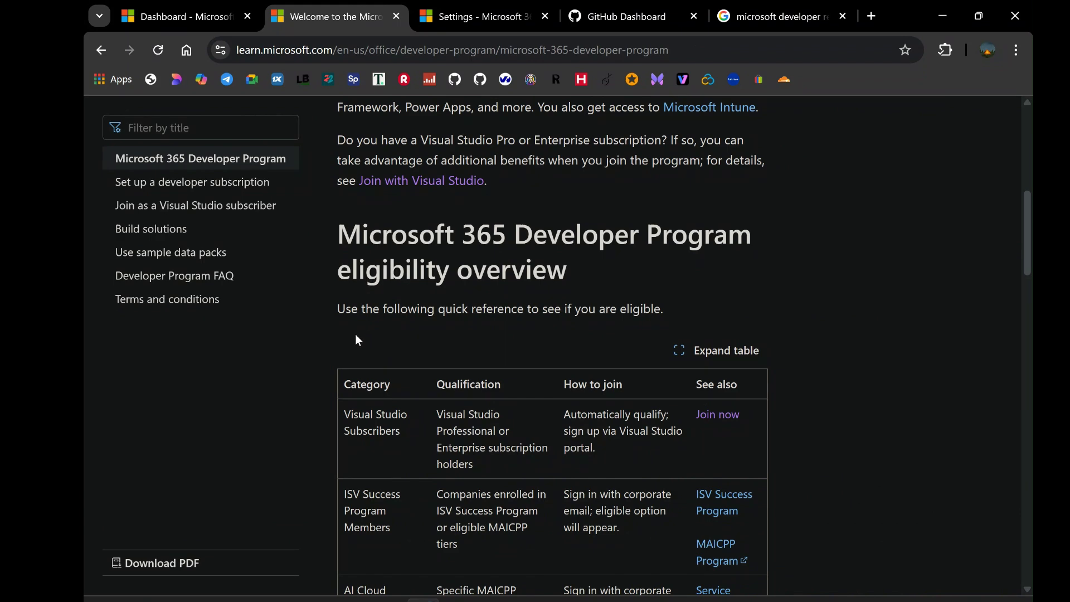
scroll(358, 340, "up", 10)
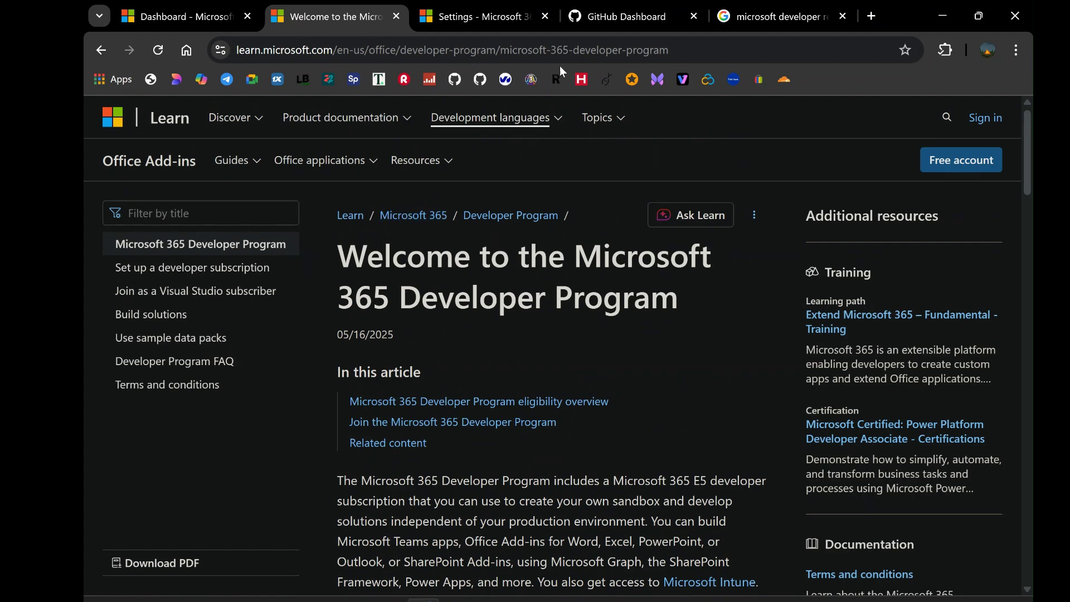
Step: Switch to the GitHub dashboard, return to its top, and open the avatar's account menu
left_click(606, 5)
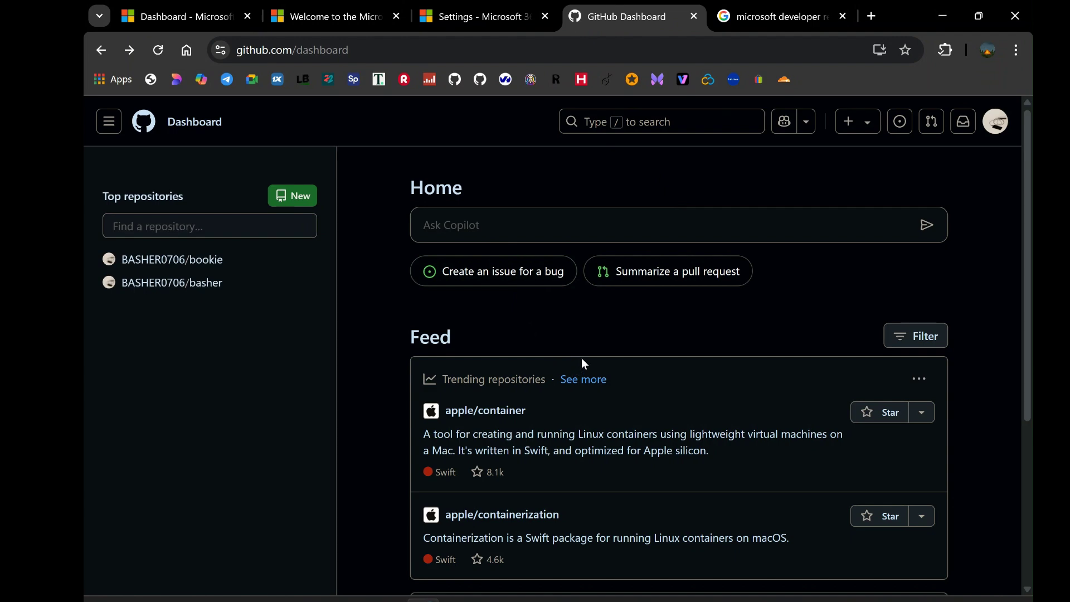
scroll(582, 349, "down", 5)
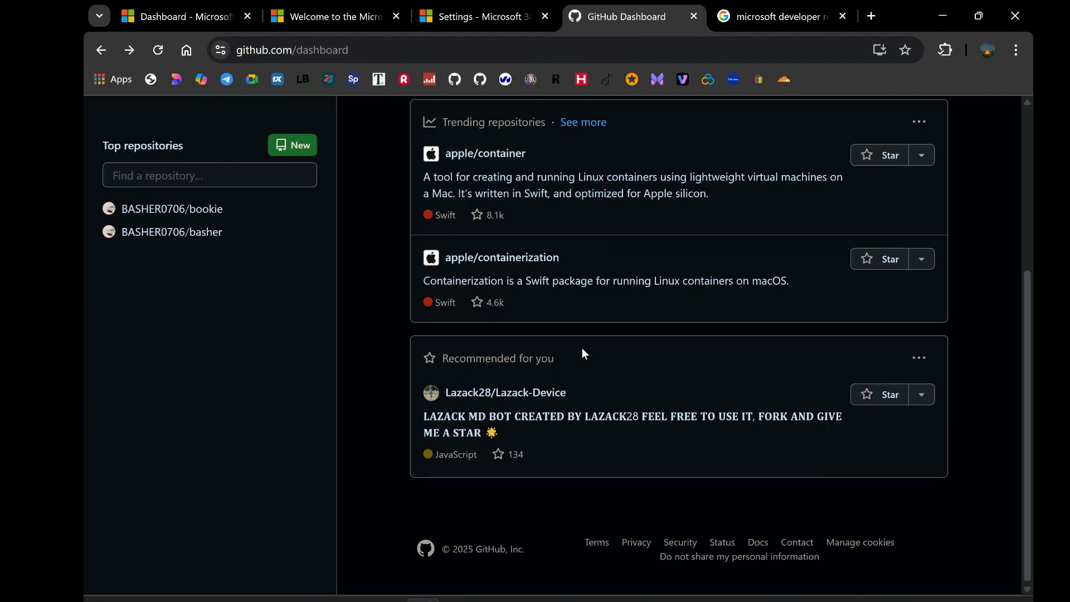
scroll(582, 348, "up", 5)
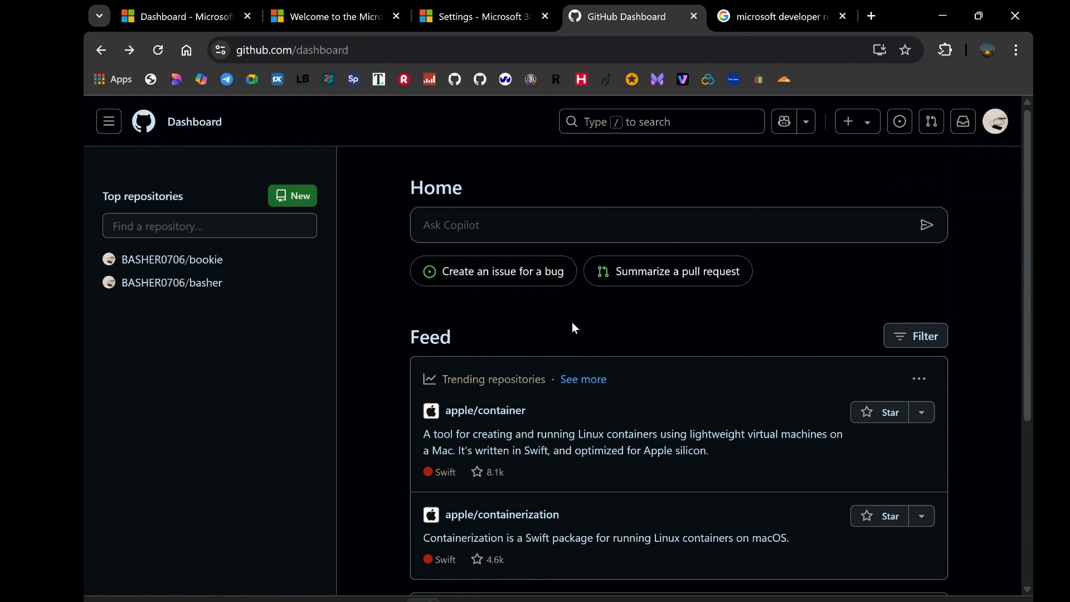
scroll(573, 327, "down", 5)
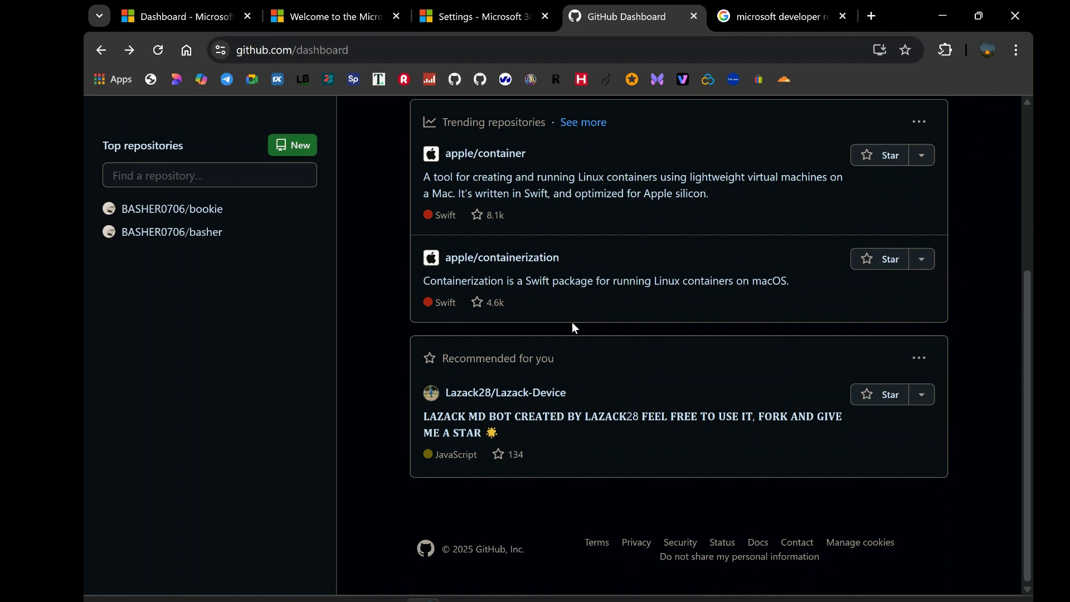
scroll(573, 322, "up", 3)
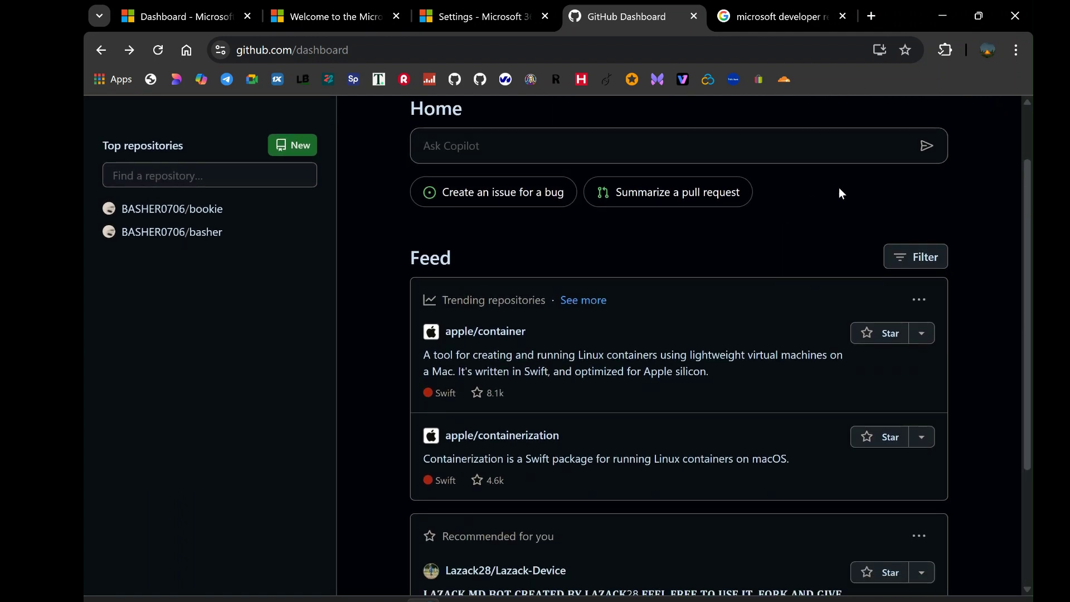
scroll(926, 161, "up", 2)
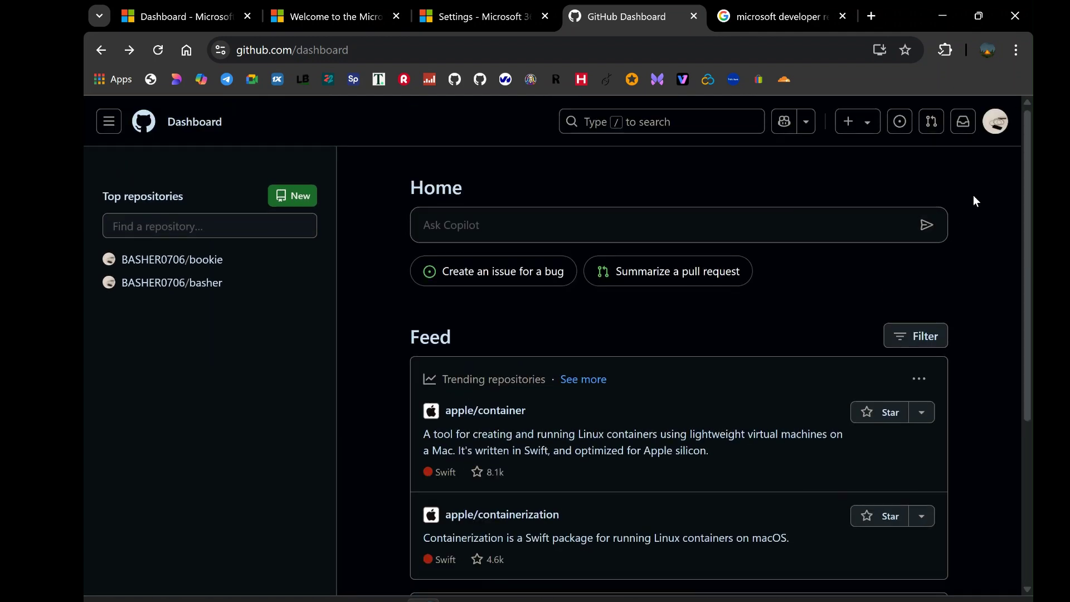
left_click(995, 121)
scroll(886, 245, "down", 2)
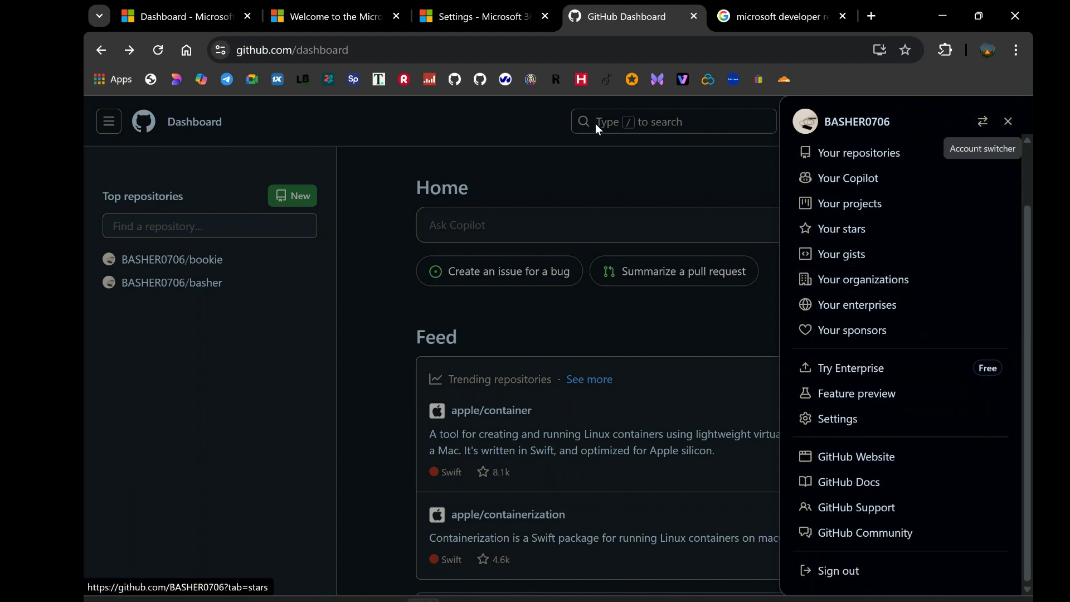
Step: Switch to the Welcome to the Microsoft 365 Developer Program tab and close it
left_click(486, 9)
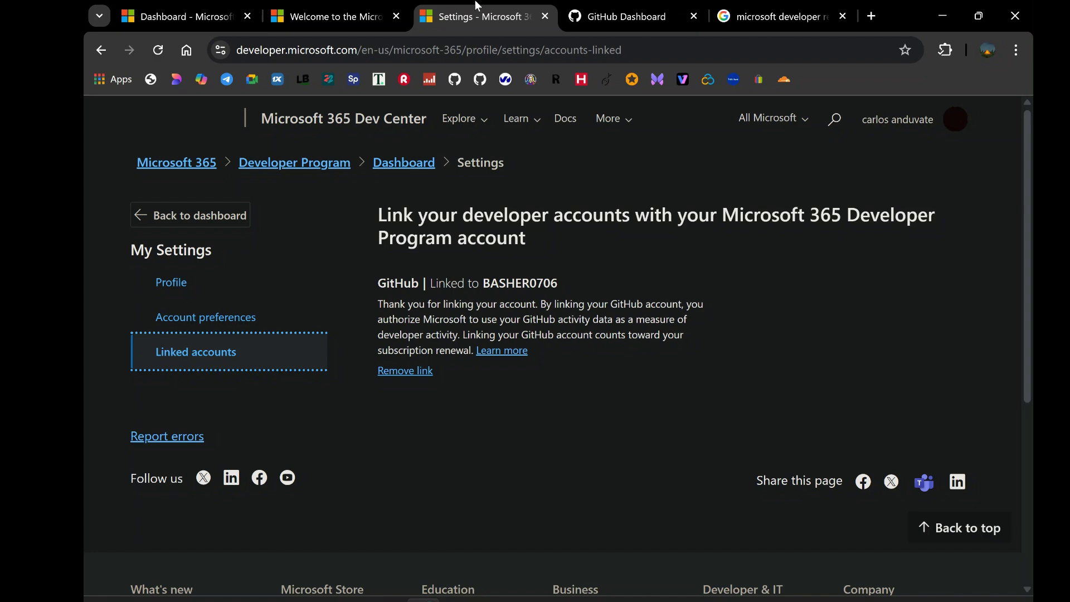
left_click(352, 8)
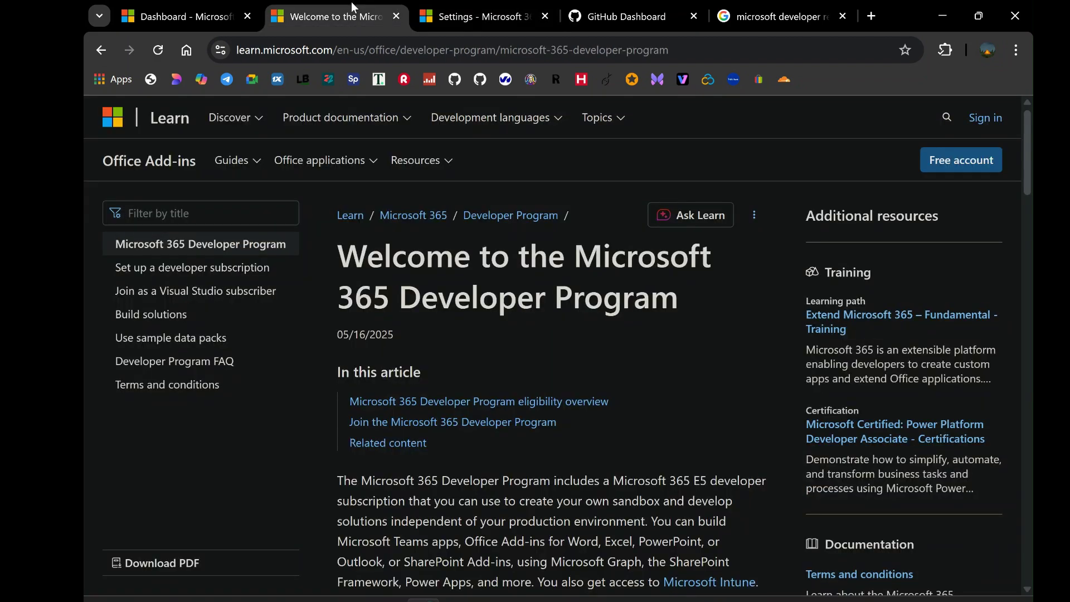
left_click(396, 16)
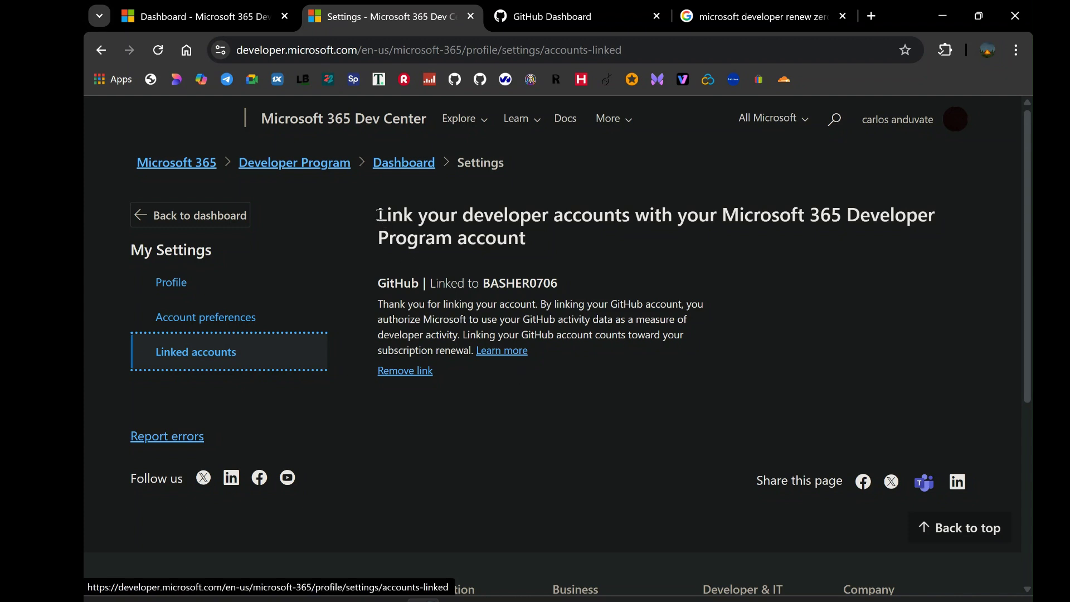
Step: Highlight the GitHub linking text, then open the Dev Center Dashboard showing the Renewable E5 subscription
left_click_drag(379, 215, 540, 245)
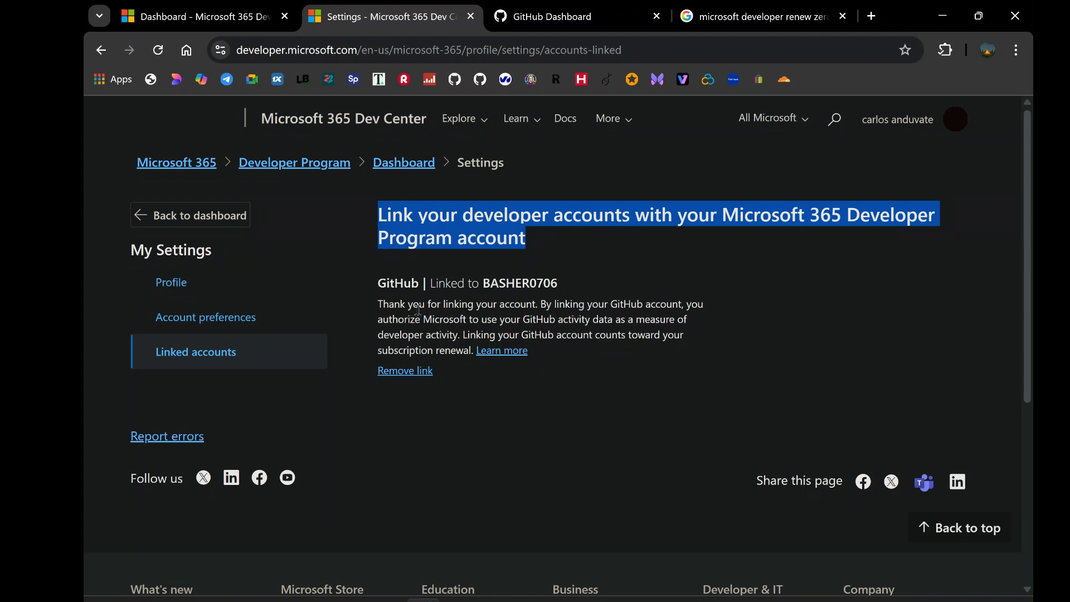
left_click_drag(377, 303, 487, 309)
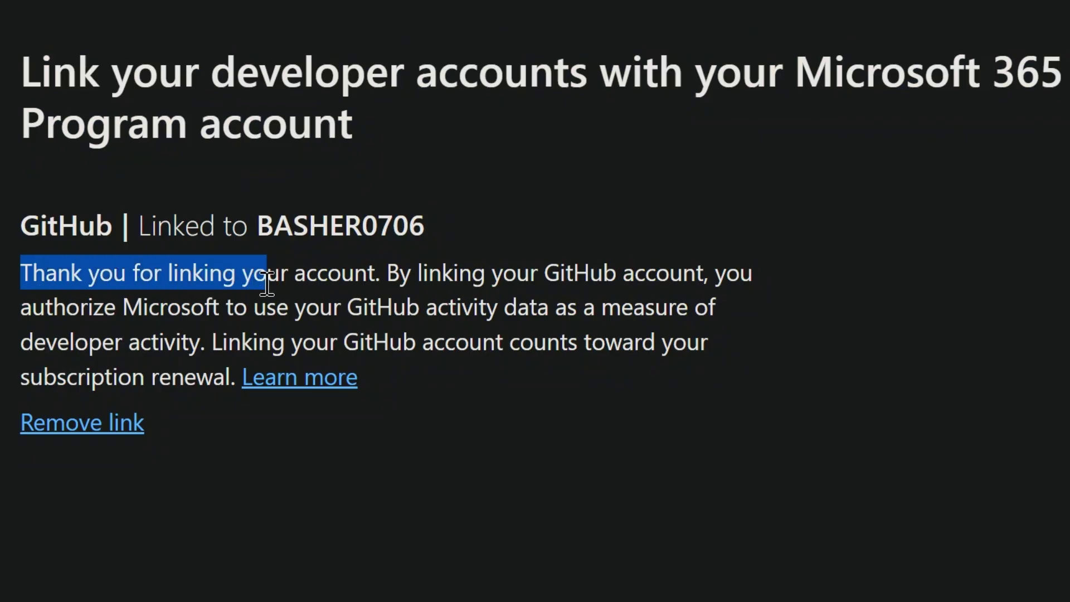
left_click_drag(267, 284, 246, 368)
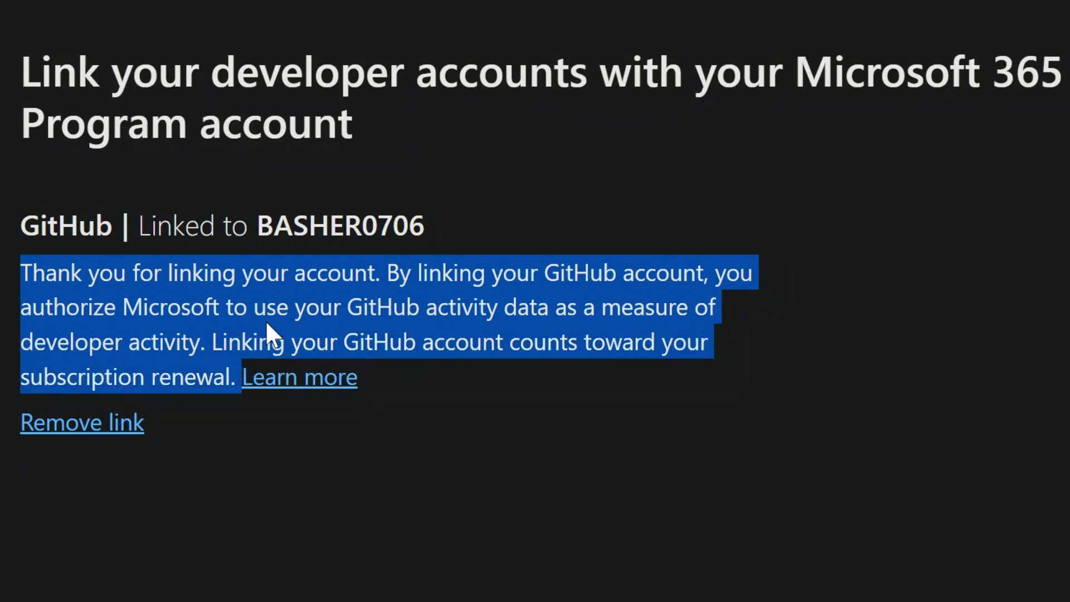
left_click(56, 378)
left_click_drag(18, 381, 239, 384)
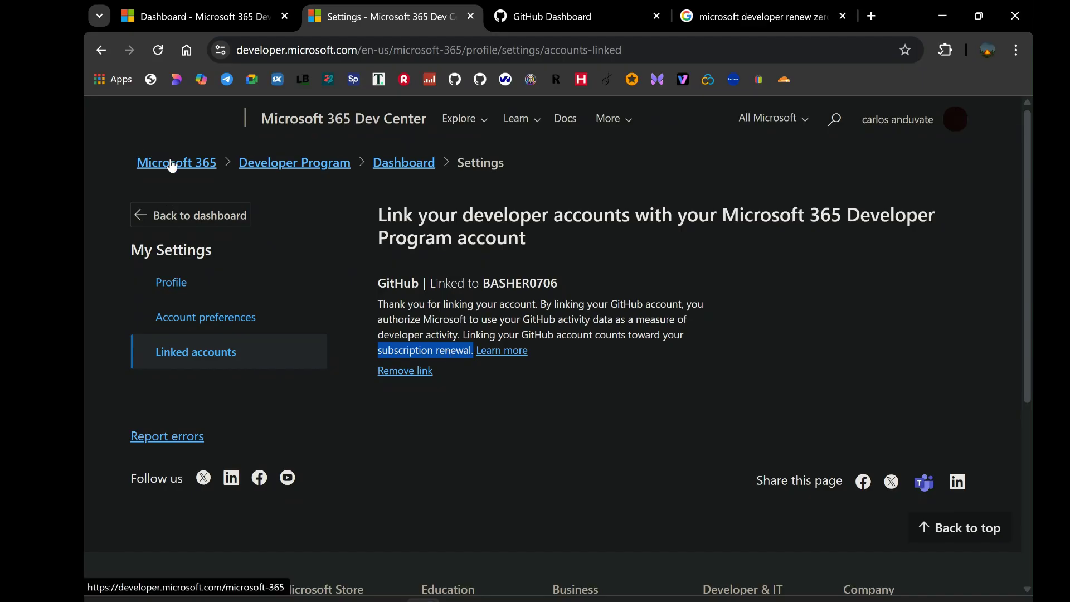
left_click(170, 162)
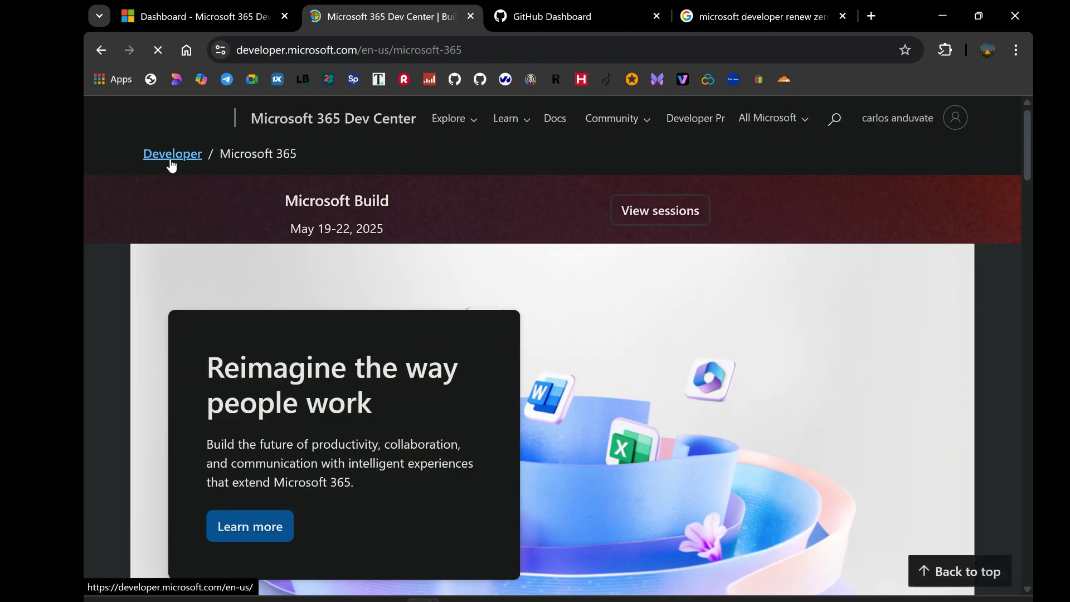
left_click(262, 16)
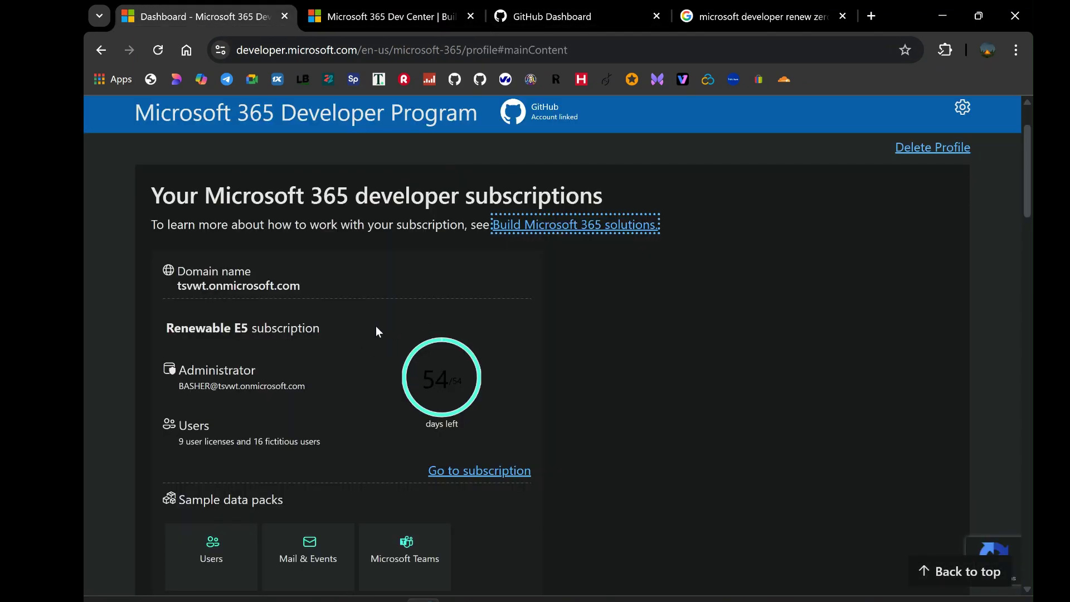
Step: Open the banner's settings gear to show the profile: Kenya, English, update emails opted in
scroll(959, 170, "up", 2)
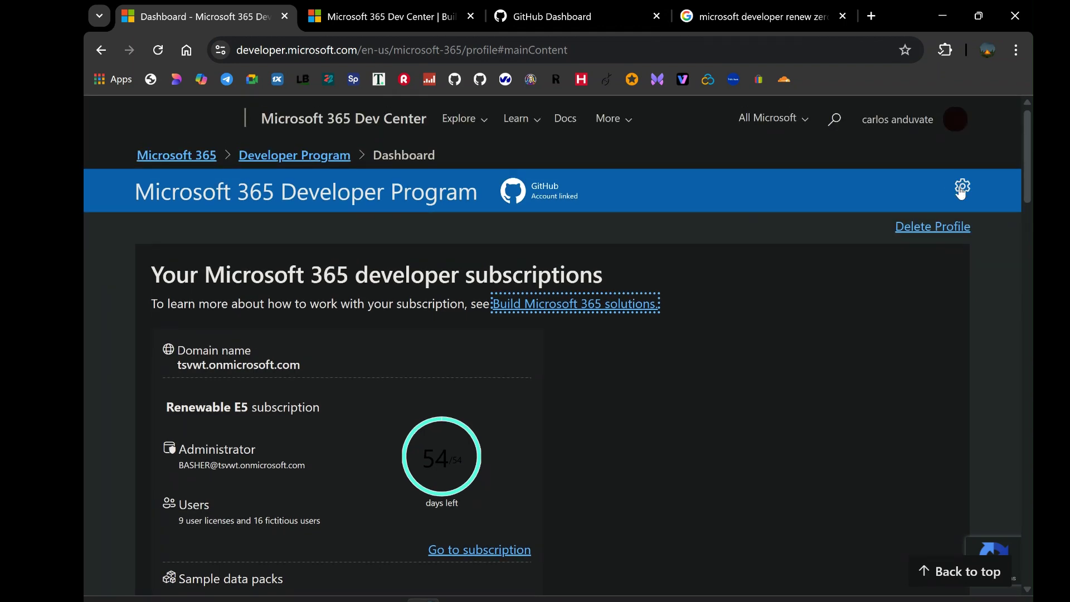
left_click(958, 181)
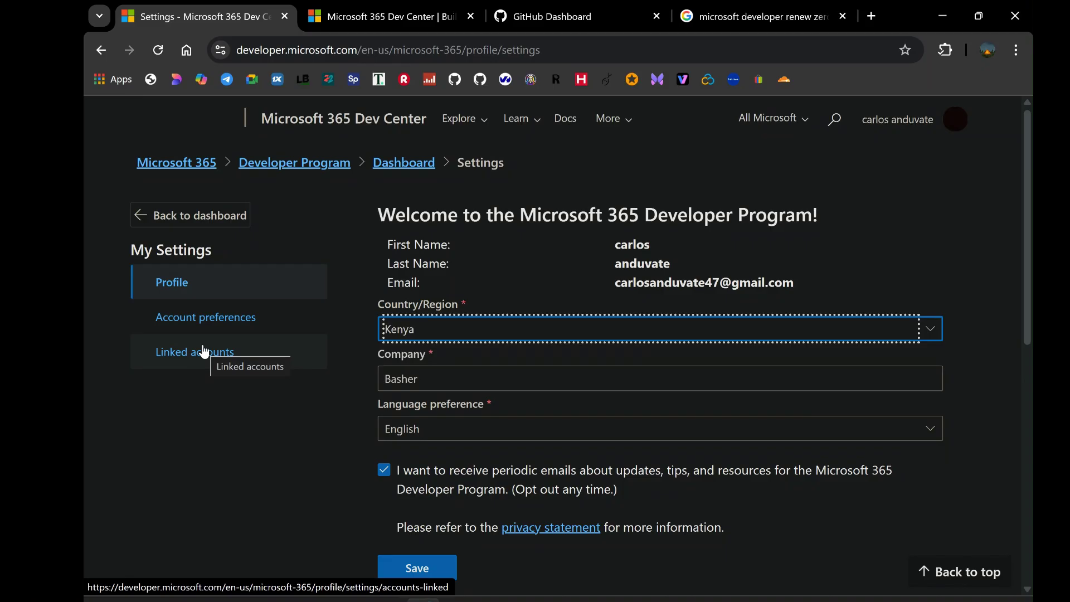
Step: Open Linked accounts and highlight the 'GitHub | Linked to' line
left_click(204, 351)
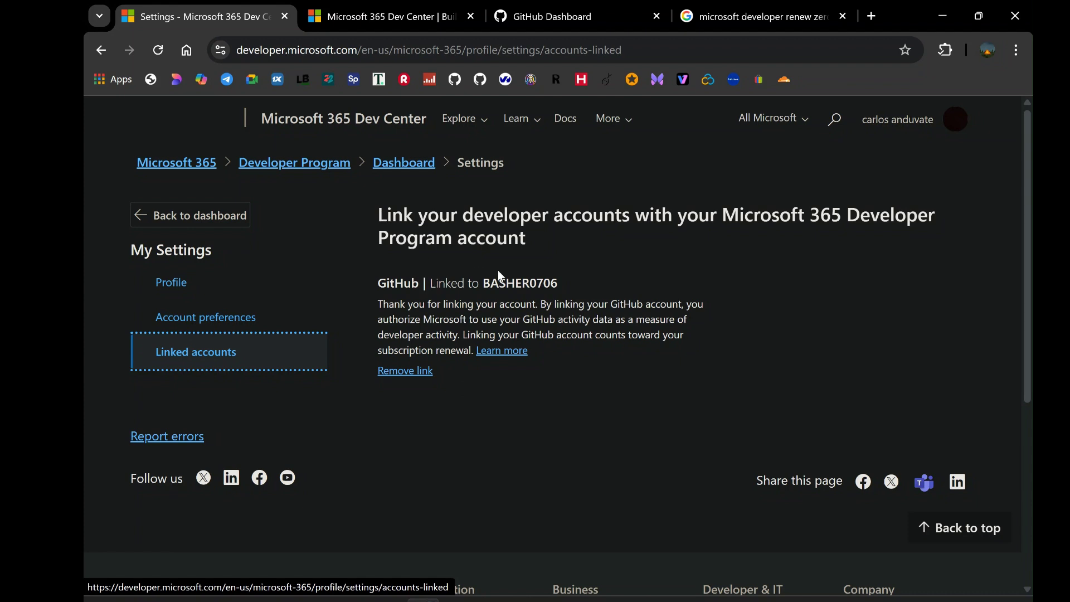
left_click_drag(579, 284, 381, 283)
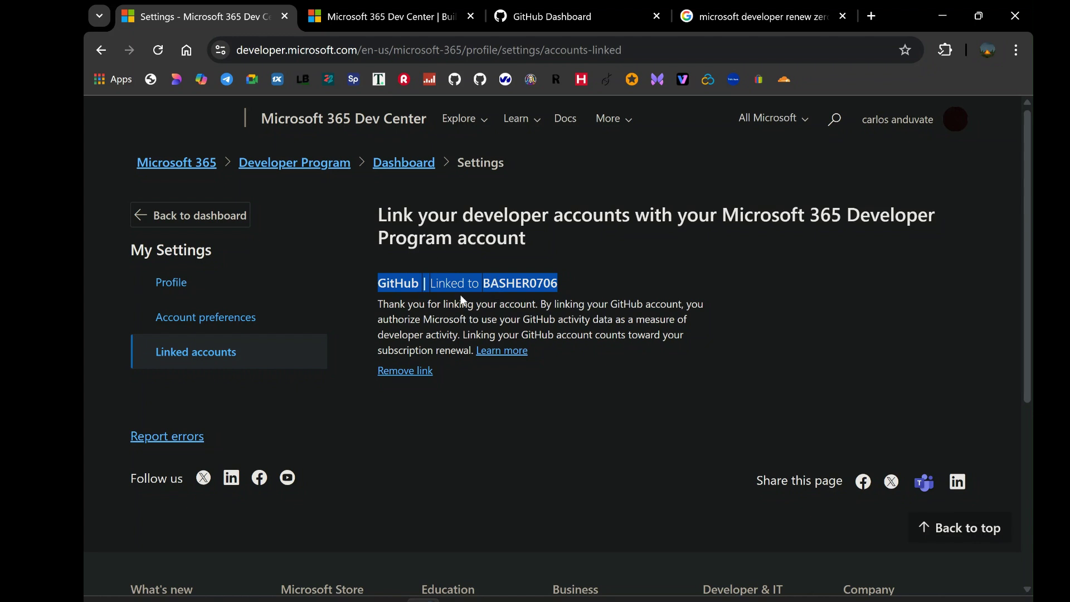
Step: On GitHub, close the account menu, go Home via the navigation panel, then reopen the account menu
left_click(574, 7)
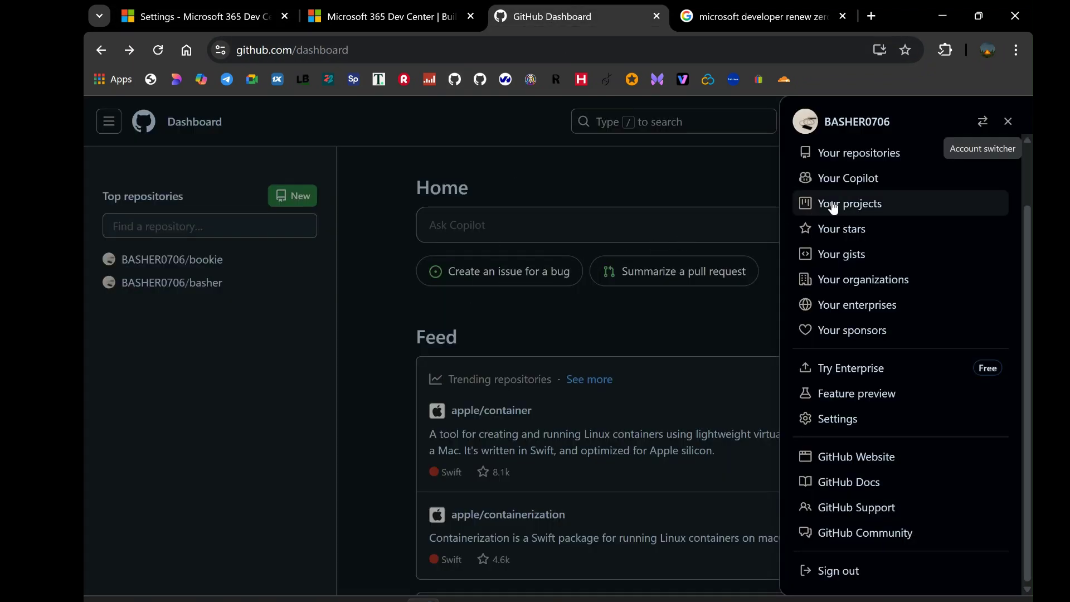
left_click(1008, 121)
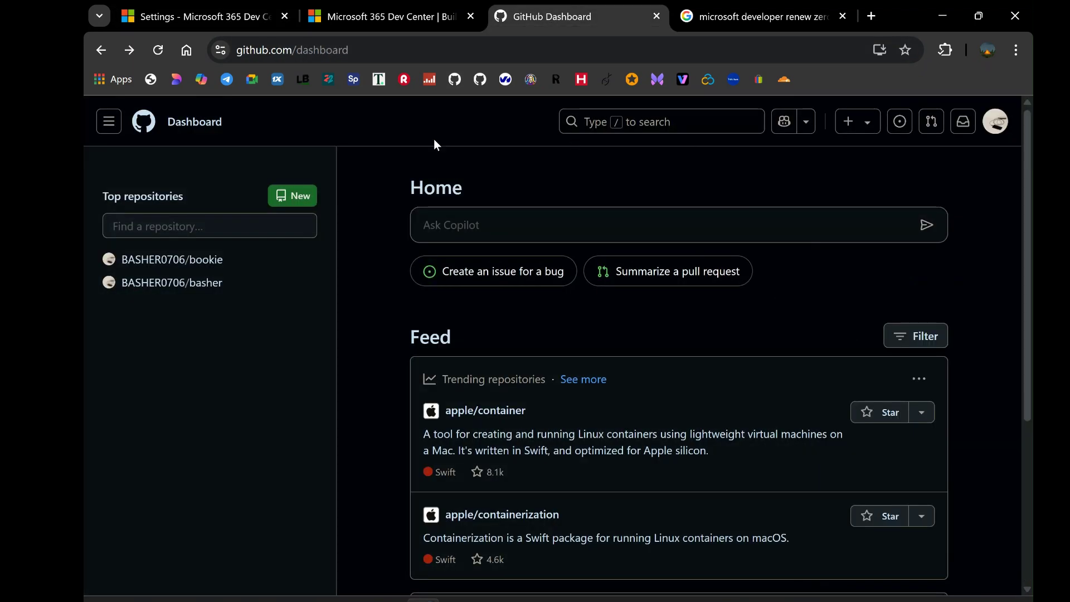
left_click(109, 123)
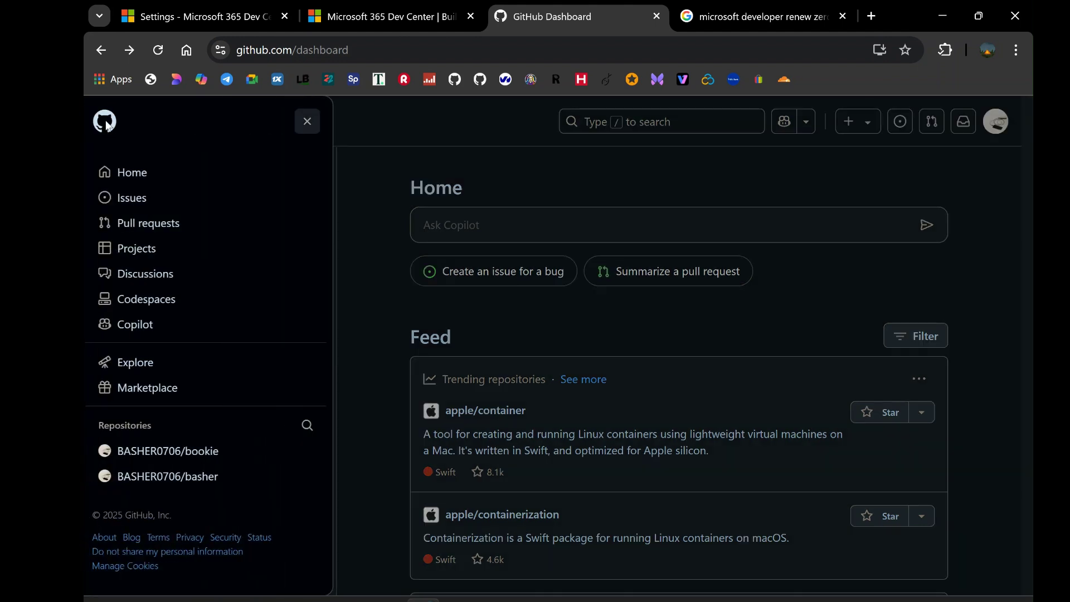
left_click(141, 173)
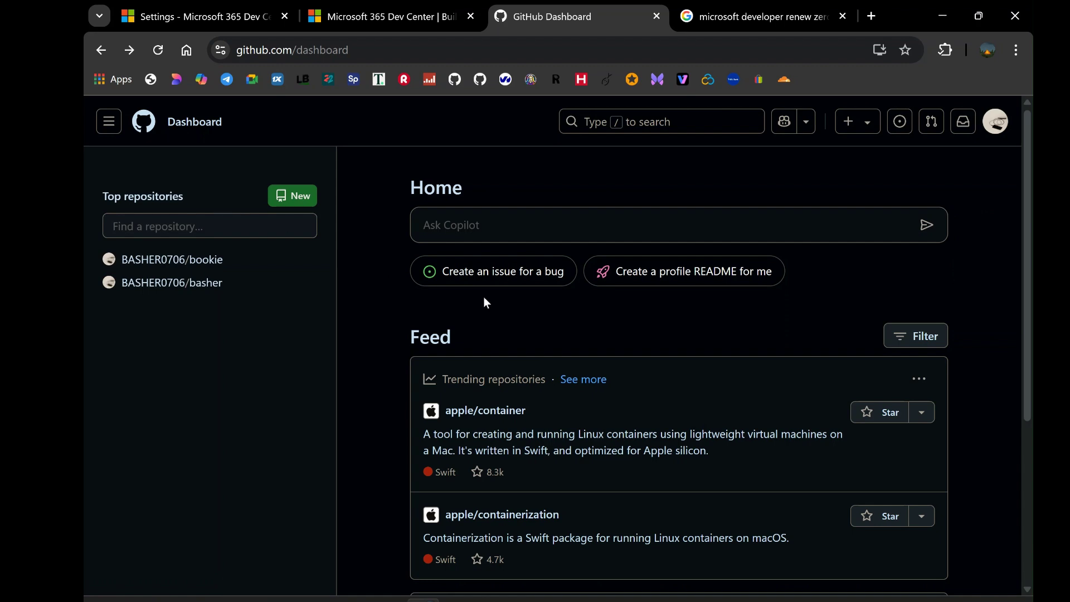
scroll(485, 297, "down", 4)
scroll(484, 289, "up", 4)
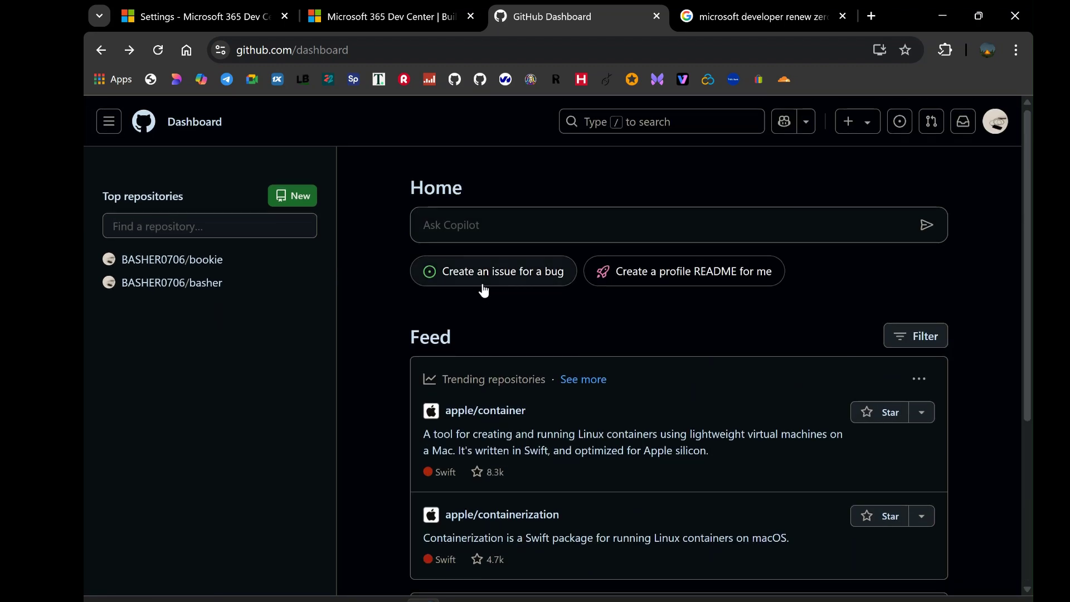
scroll(484, 291, "down", 4)
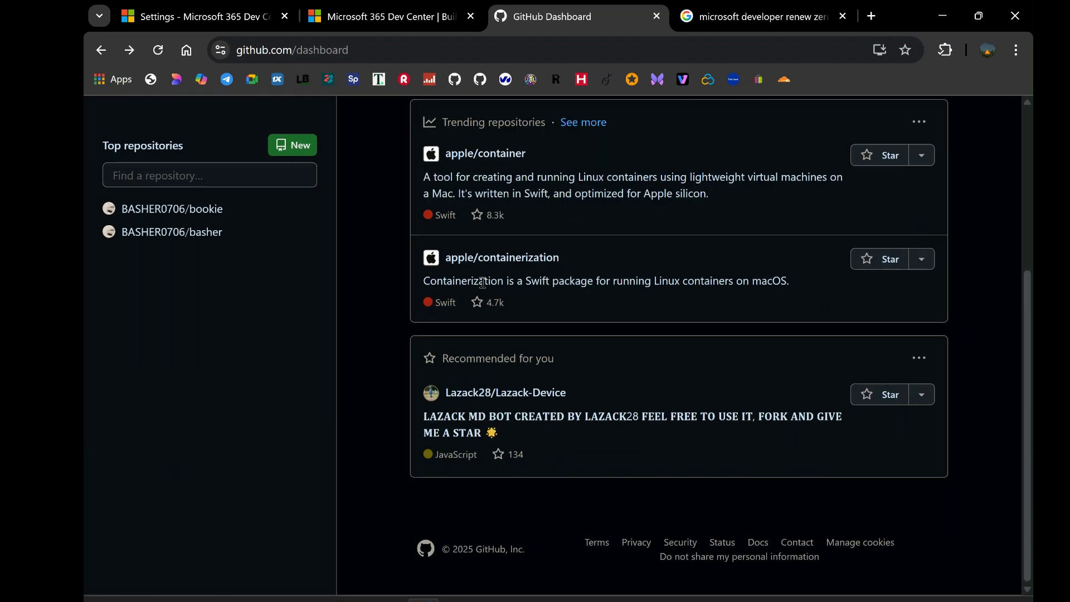
scroll(482, 282, "up", 4)
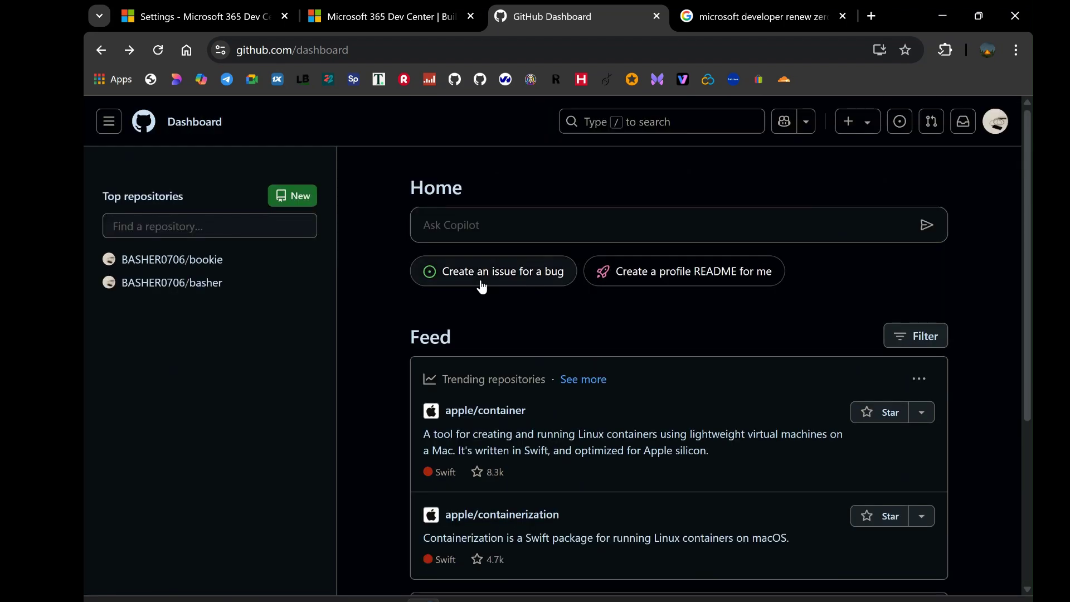
left_click(999, 123)
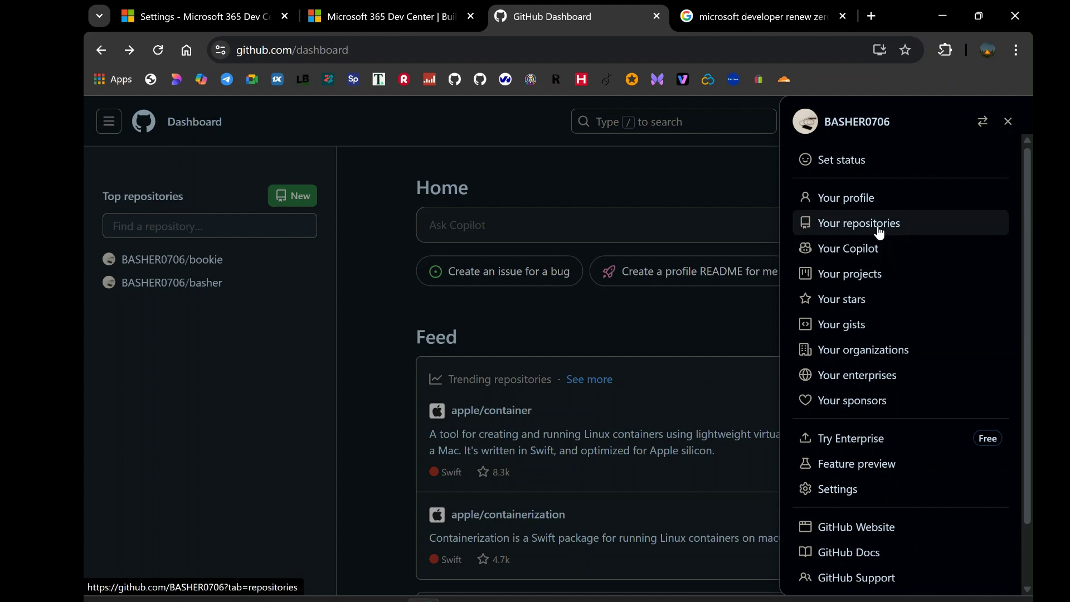
left_click(880, 227)
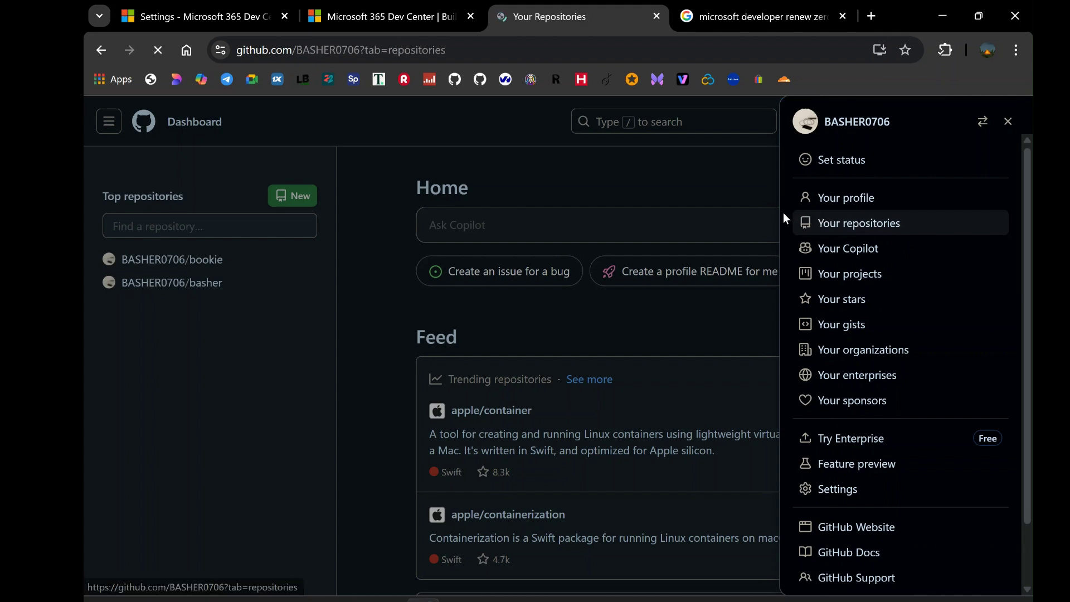
scroll(609, 277, "down", 1)
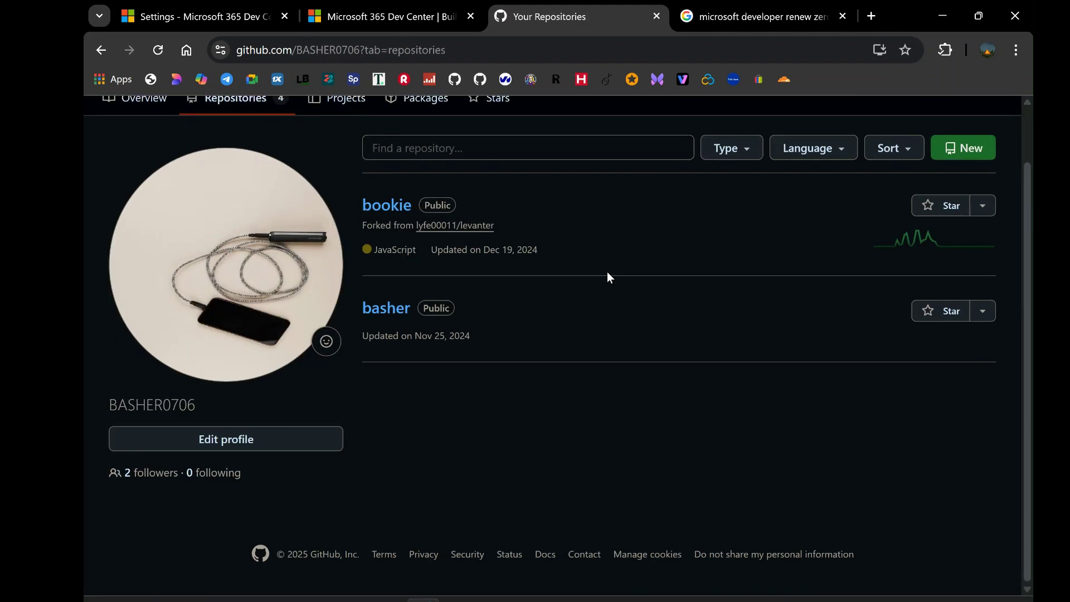
scroll(609, 277, "up", 1)
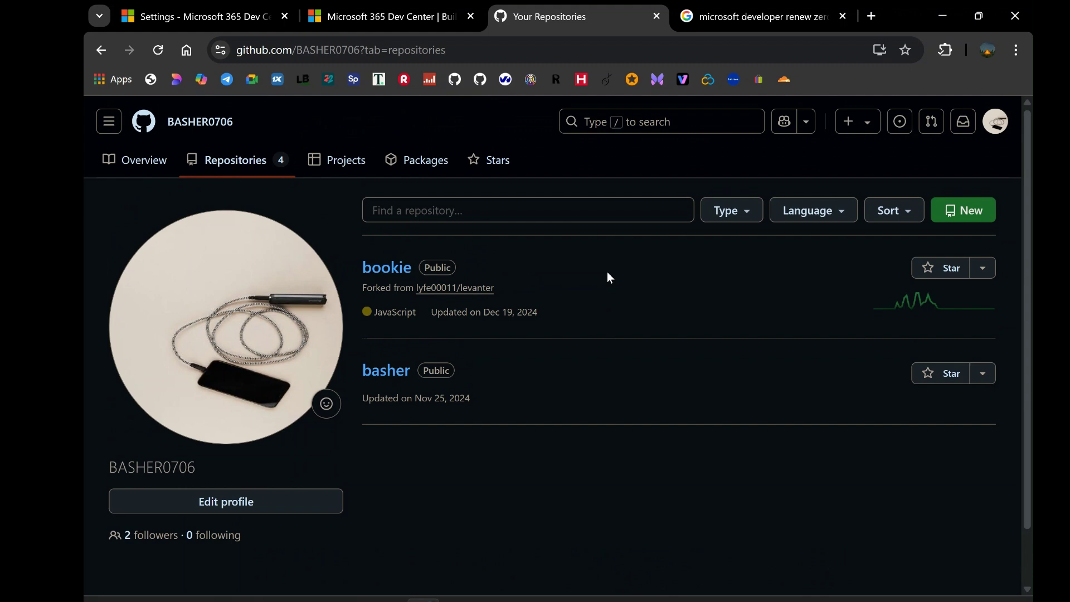
left_click(996, 121)
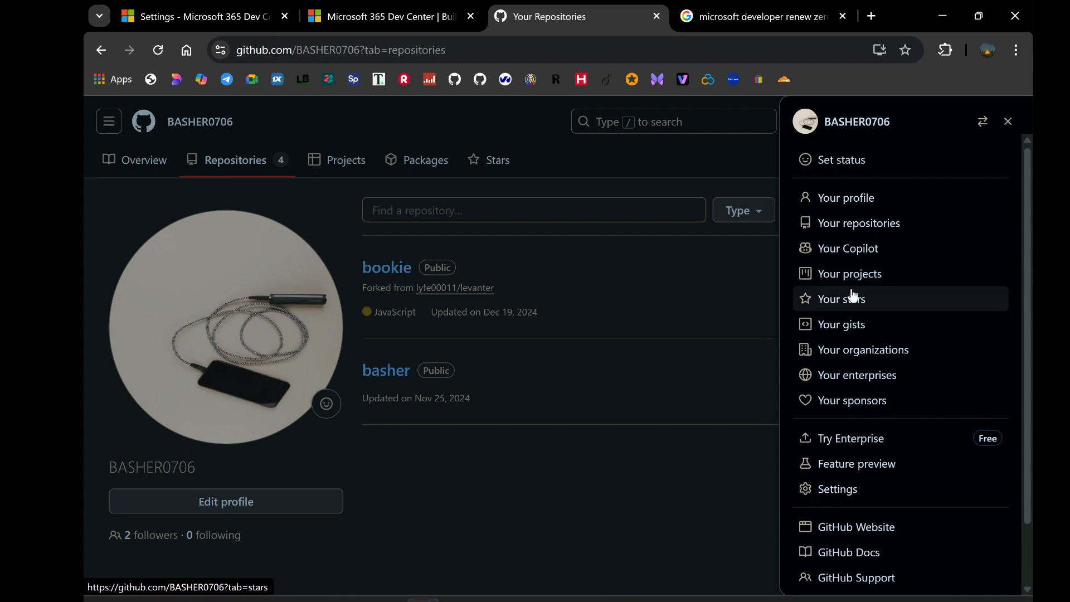
left_click(845, 328)
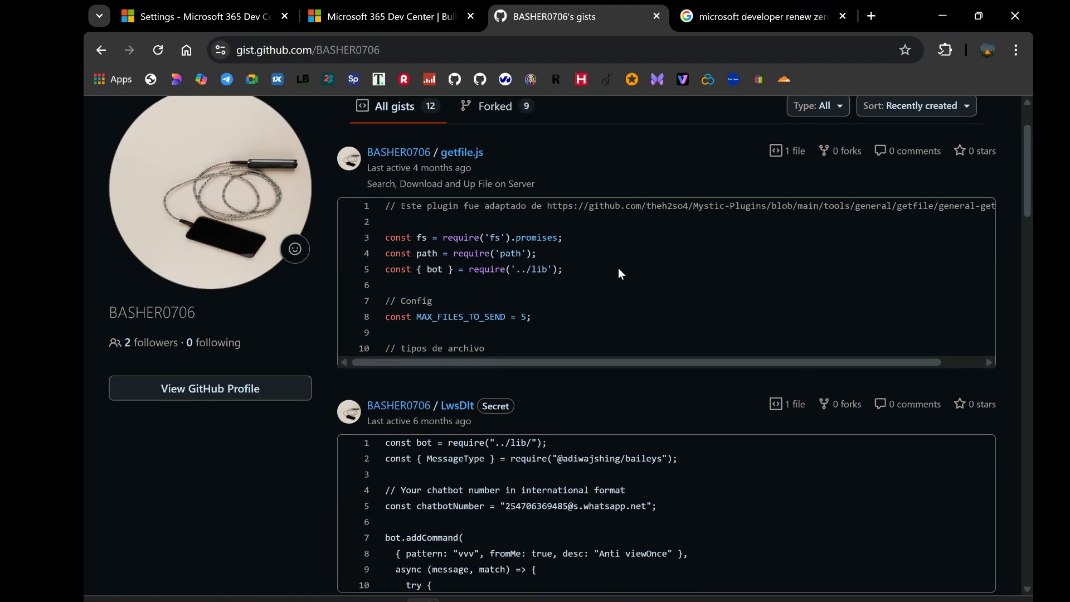
scroll(618, 272, "up", 1)
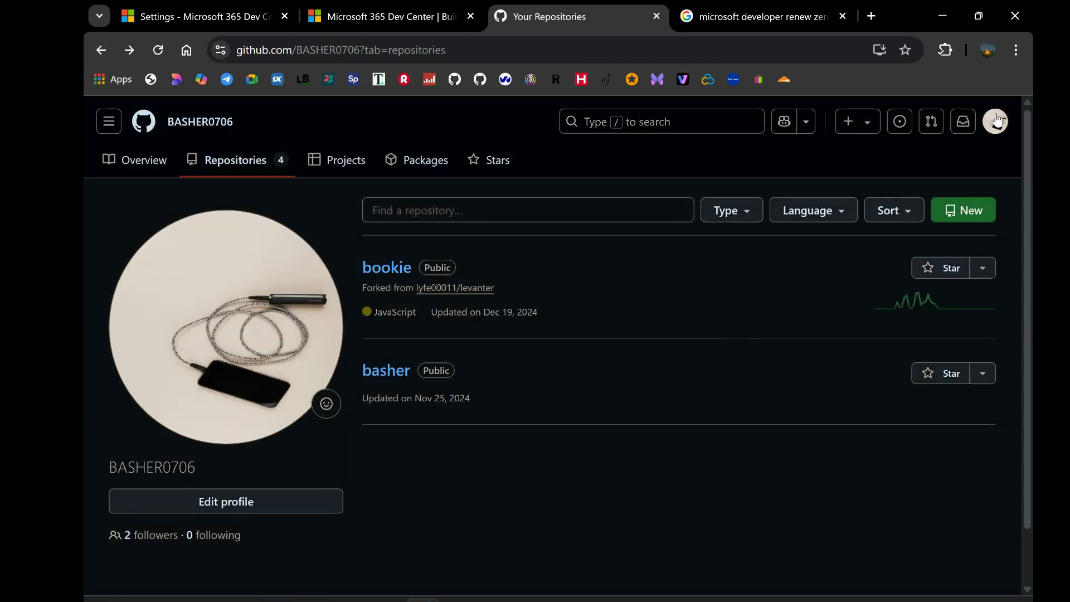
left_click(996, 120)
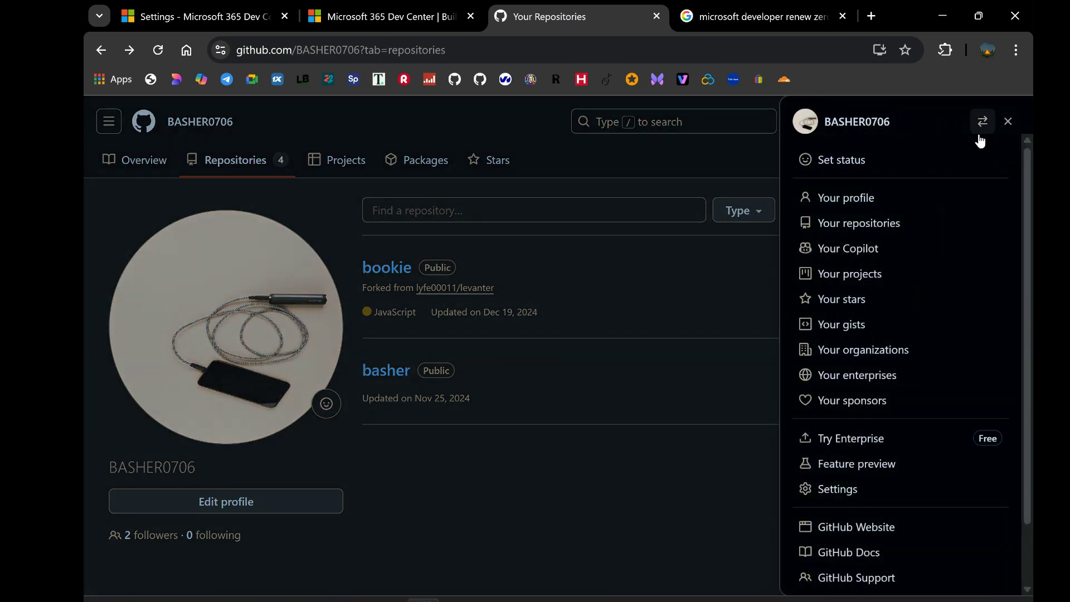
scroll(852, 318, "down", 2)
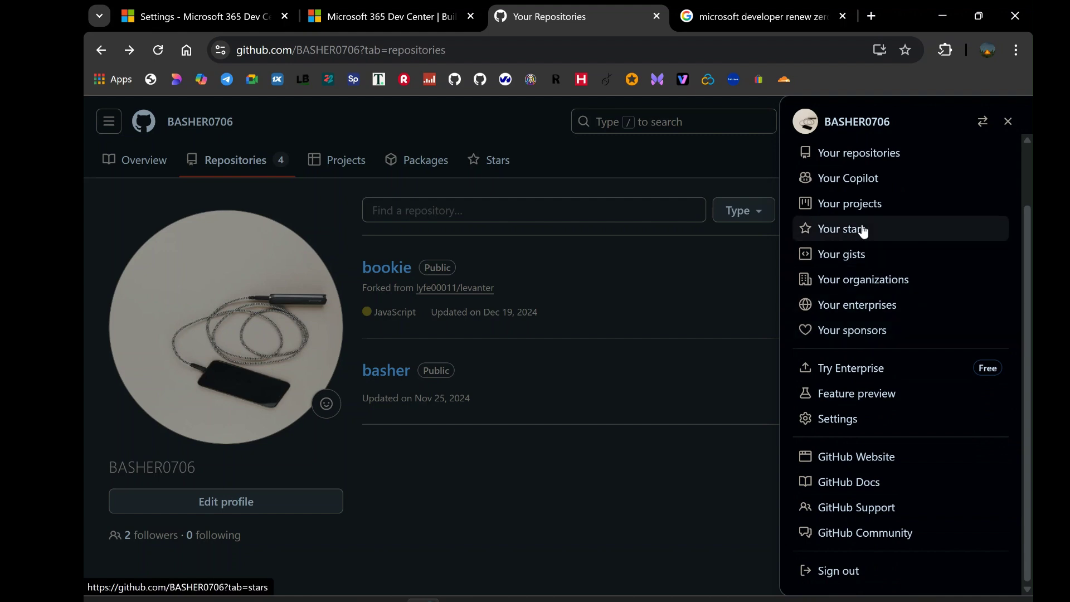
left_click(860, 209)
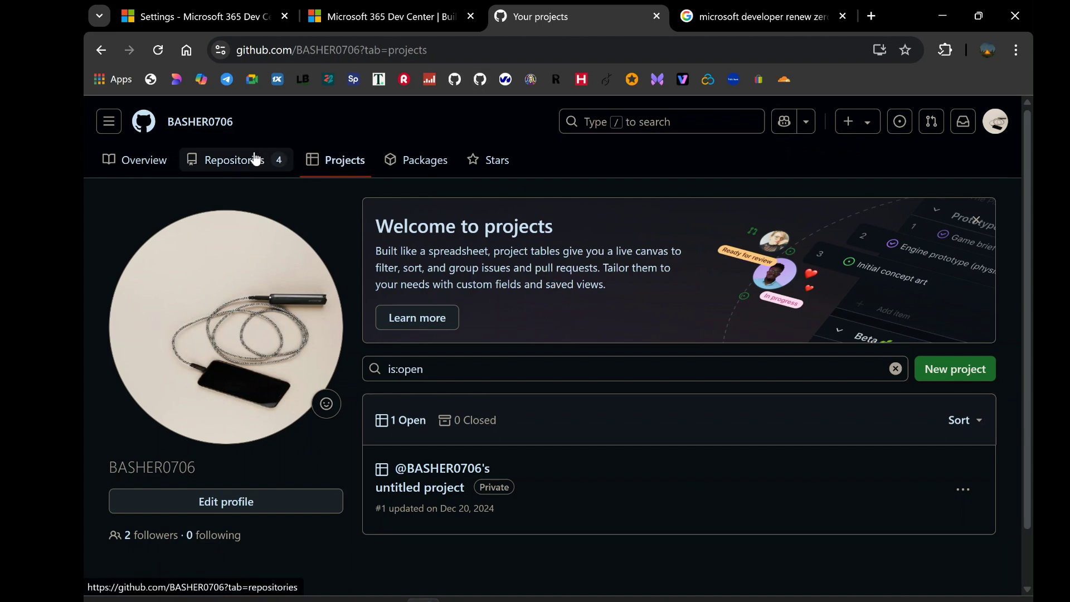
left_click(256, 159)
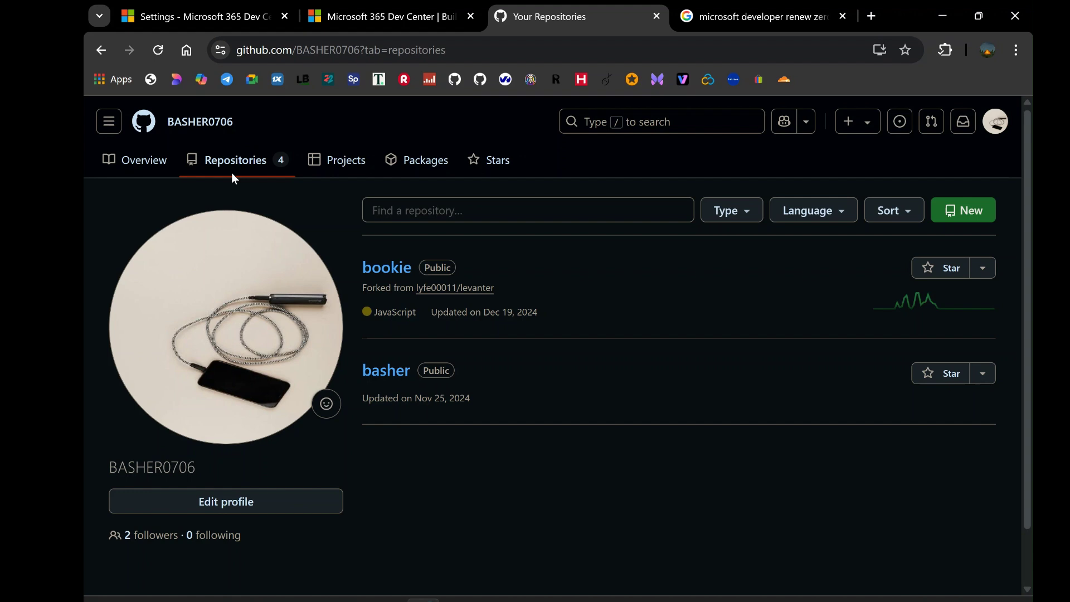
Step: Close the extra Dev Center home tab, recheck GitHub under Linked accounts, then return to GitHub Repositories
left_click(337, 6)
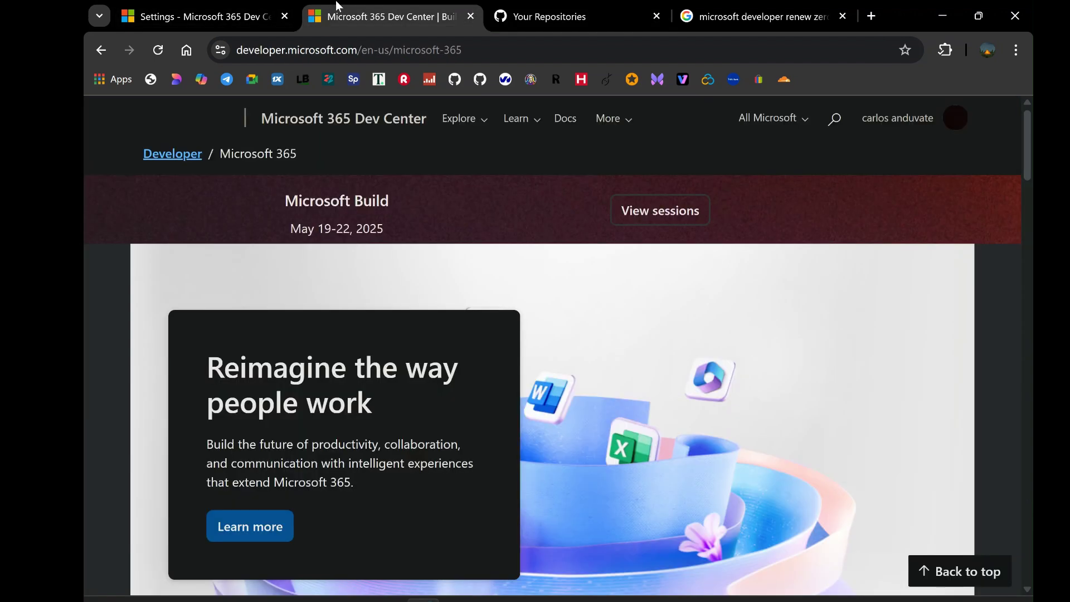
left_click(473, 20)
left_click(195, 16)
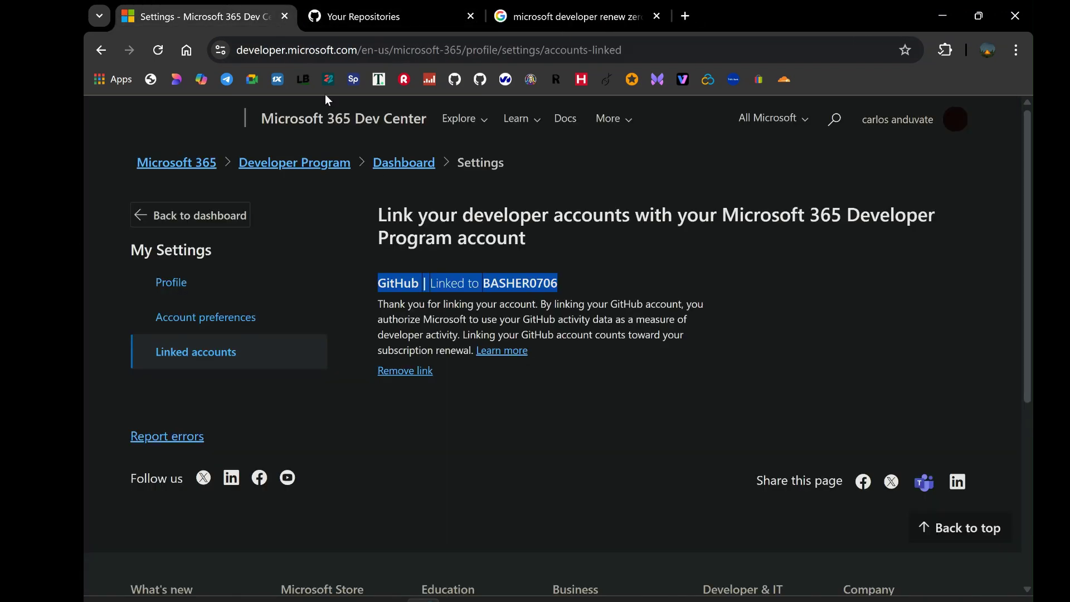
left_click(782, 298)
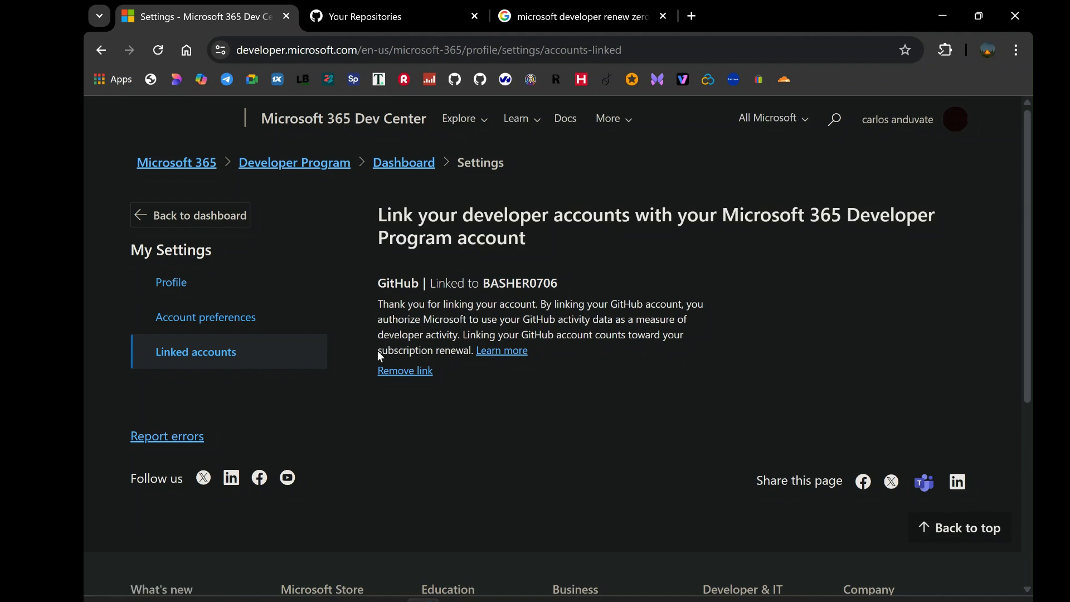
left_click_drag(379, 355, 467, 363)
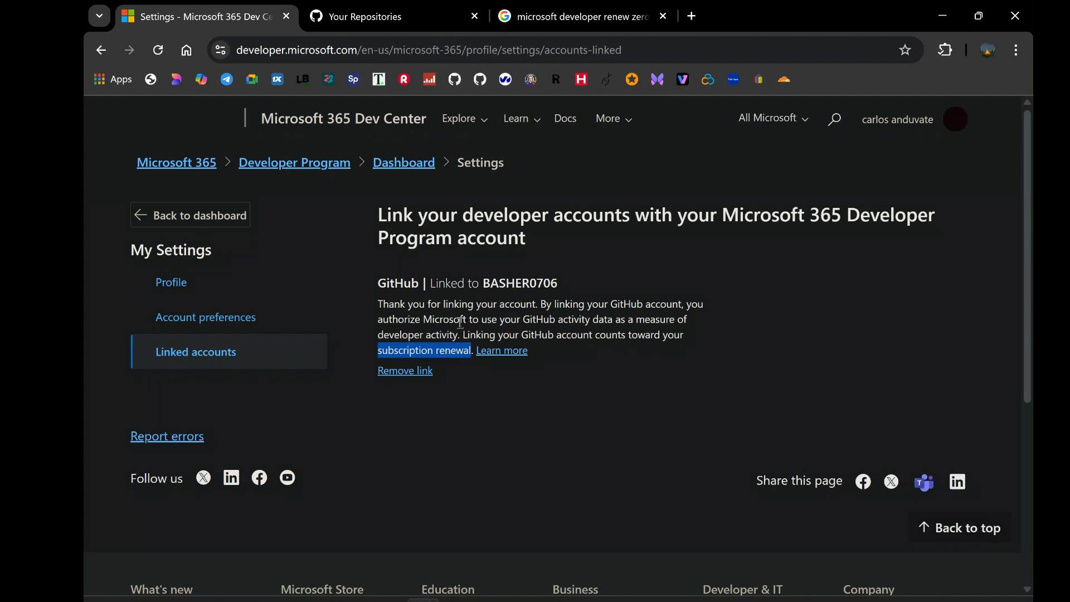
left_click(452, 8)
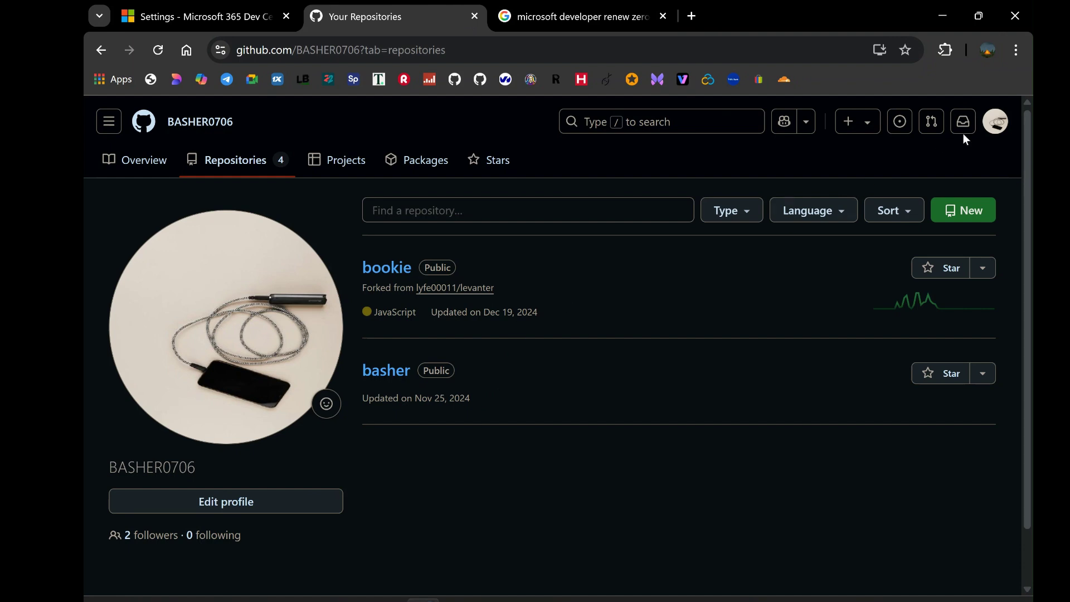
Step: Open Your projects, highlight the Dec 20, 2024 update date, then return to Dev Center Settings
left_click(995, 121)
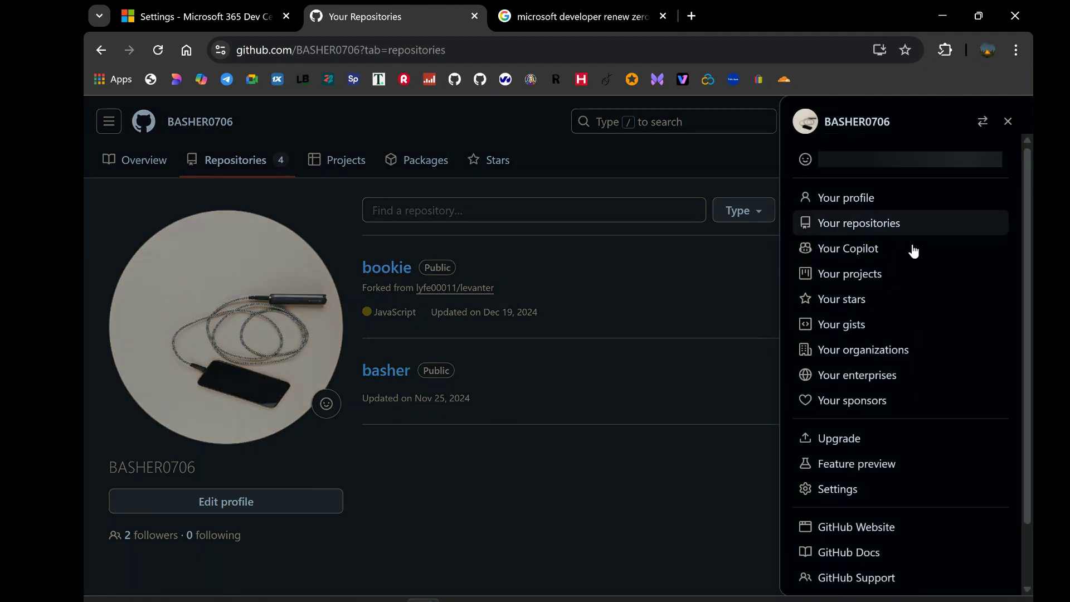
left_click(869, 278)
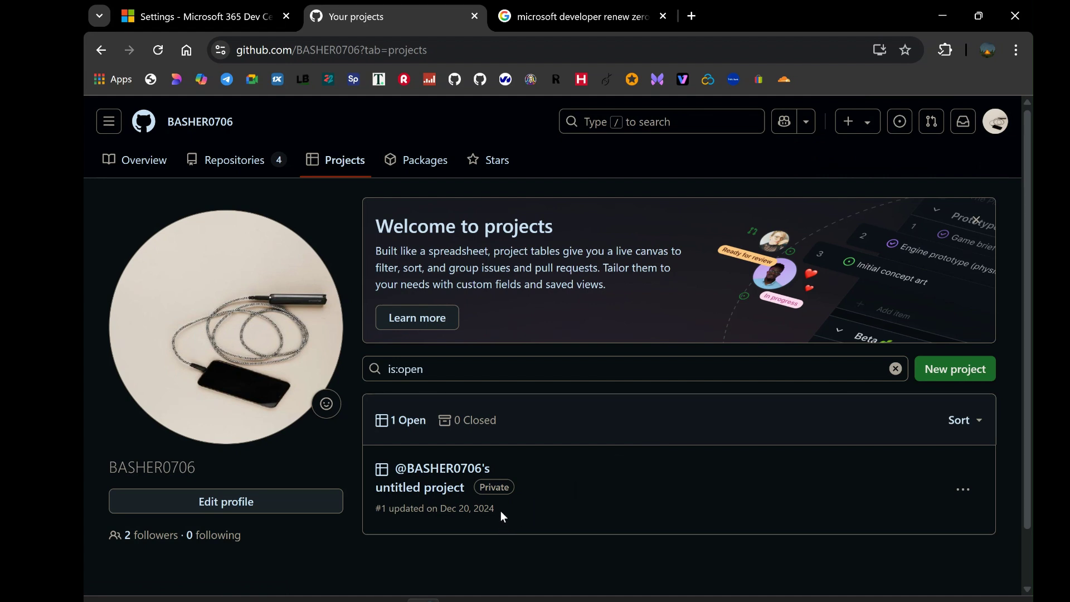
left_click_drag(500, 512, 402, 515)
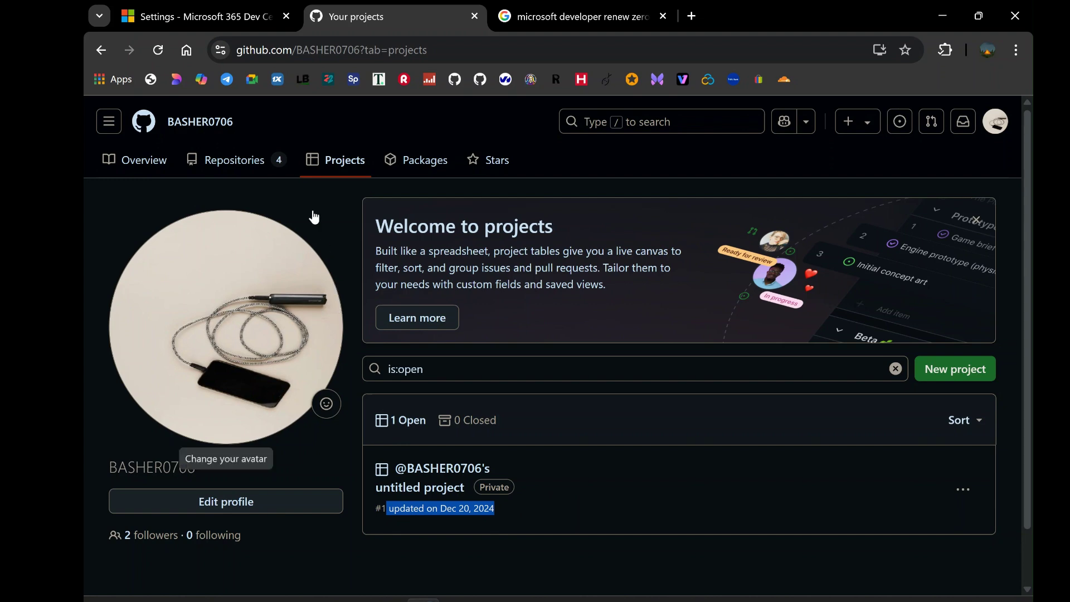
left_click(244, 21)
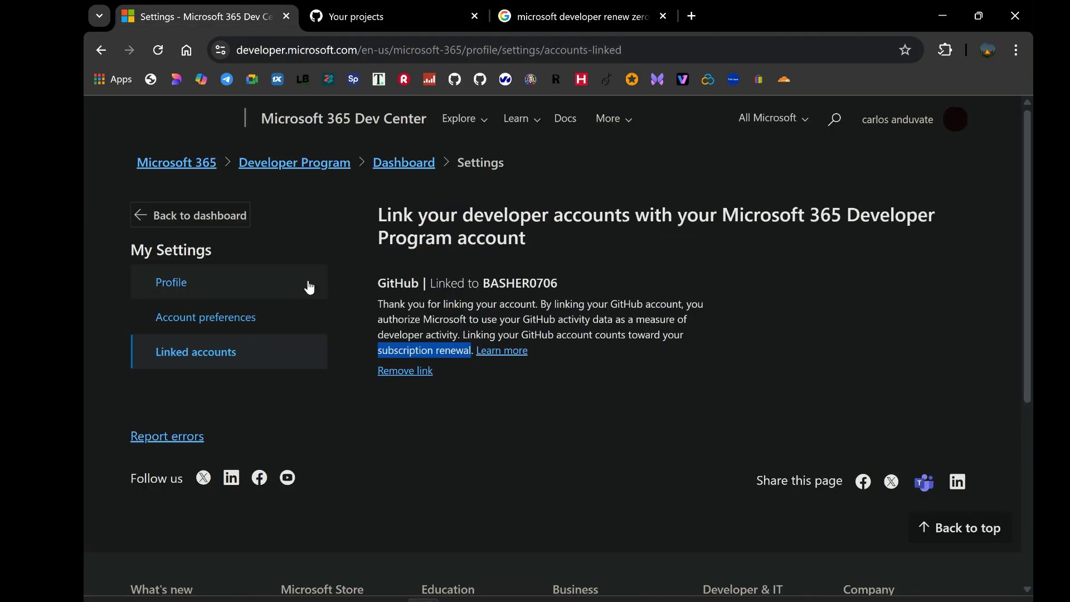
Step: Return to the developer dashboard, highlight the E5 subscription's 54 days left, then open a new tab
left_click(400, 174)
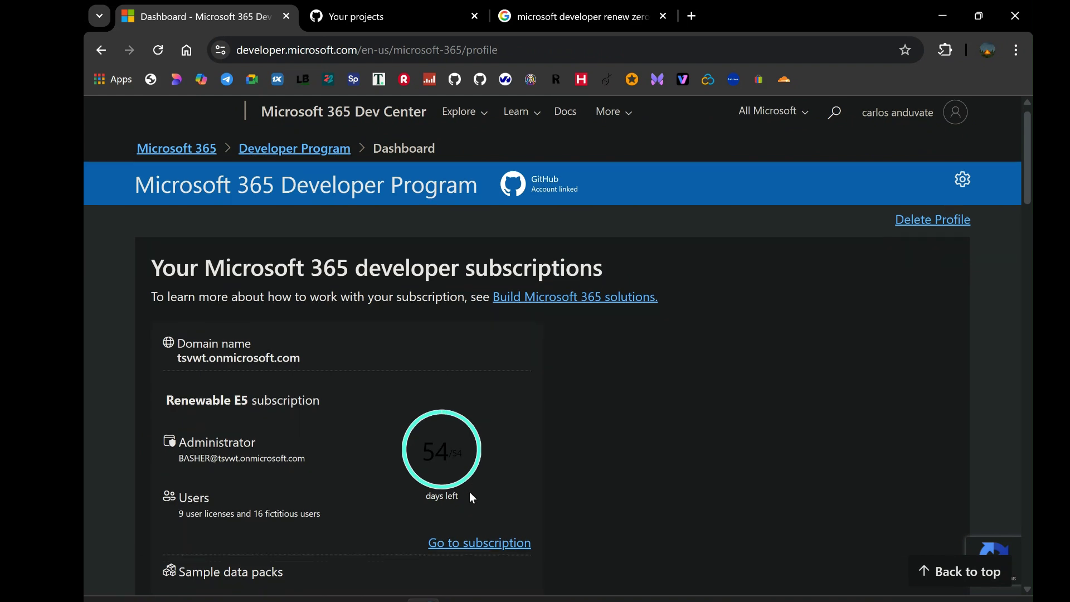
scroll(466, 446, "down", 3)
left_click_drag(449, 306, 420, 302)
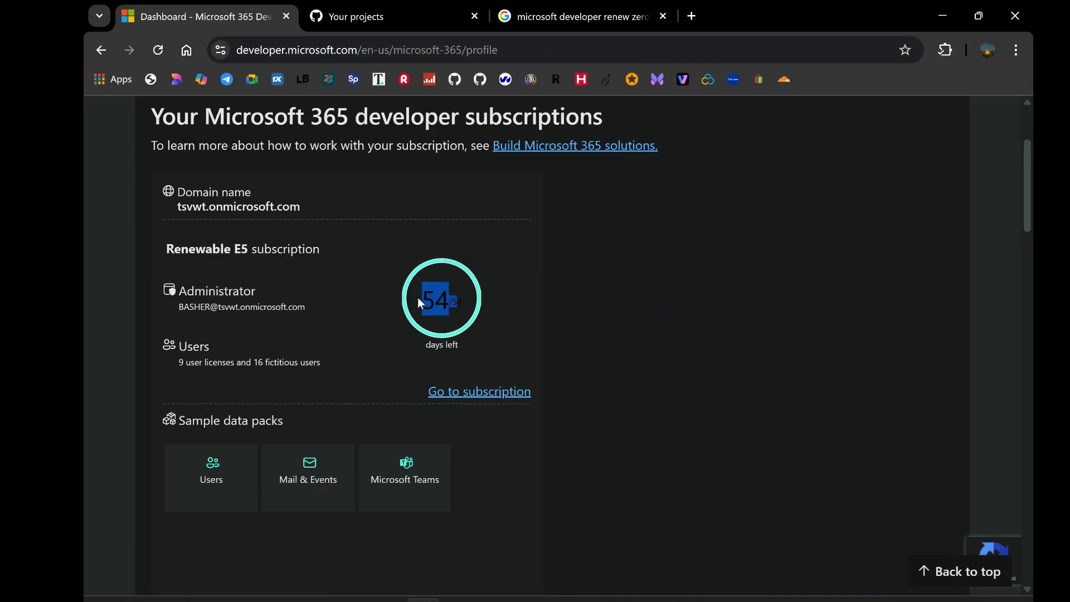
left_click(691, 16)
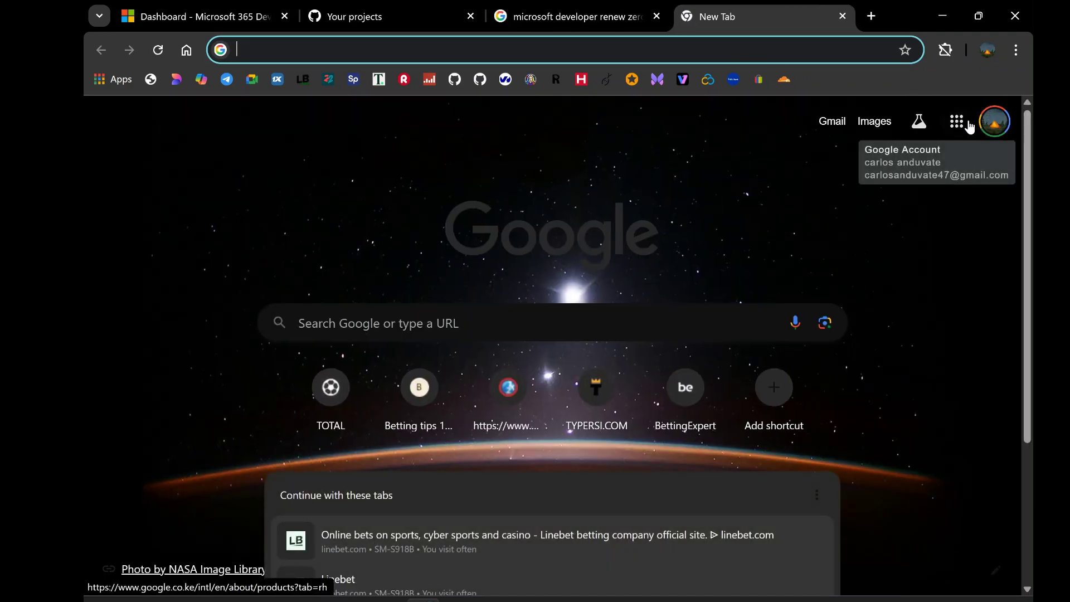
Step: Open Gmail from the Google apps grid to reach the E5 renewal confirmation email
left_click(965, 126)
left_click(805, 379)
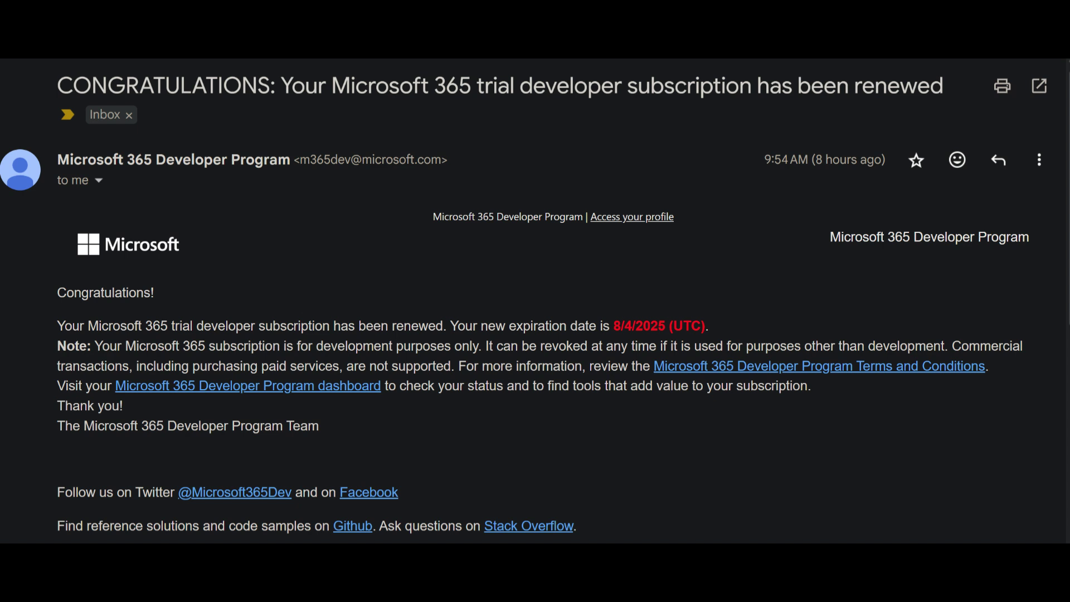